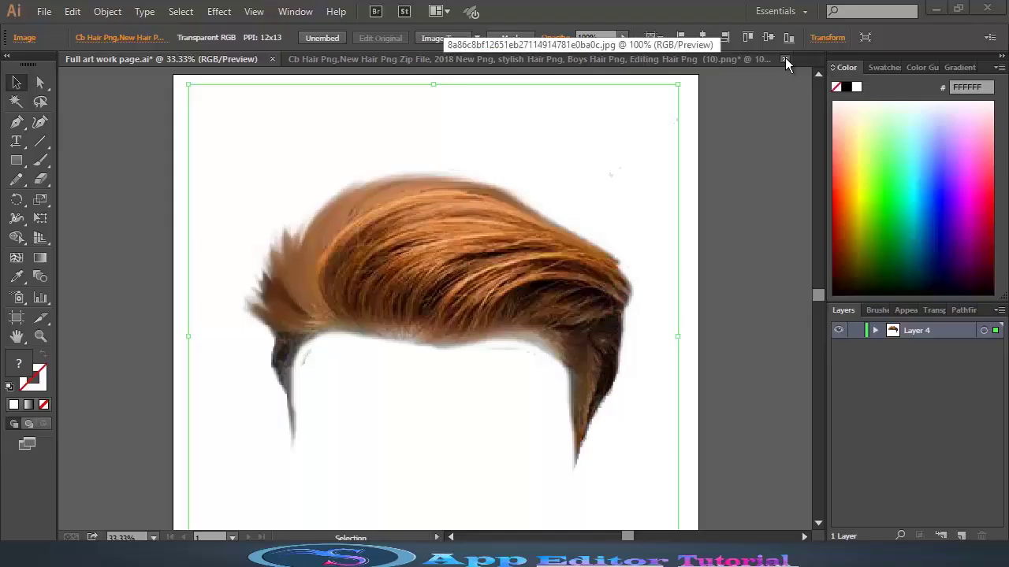
Step: Close the hair PNG without saving, lock Layer 4, and add a new Layer 2 above it
click(785, 58)
click(599, 303)
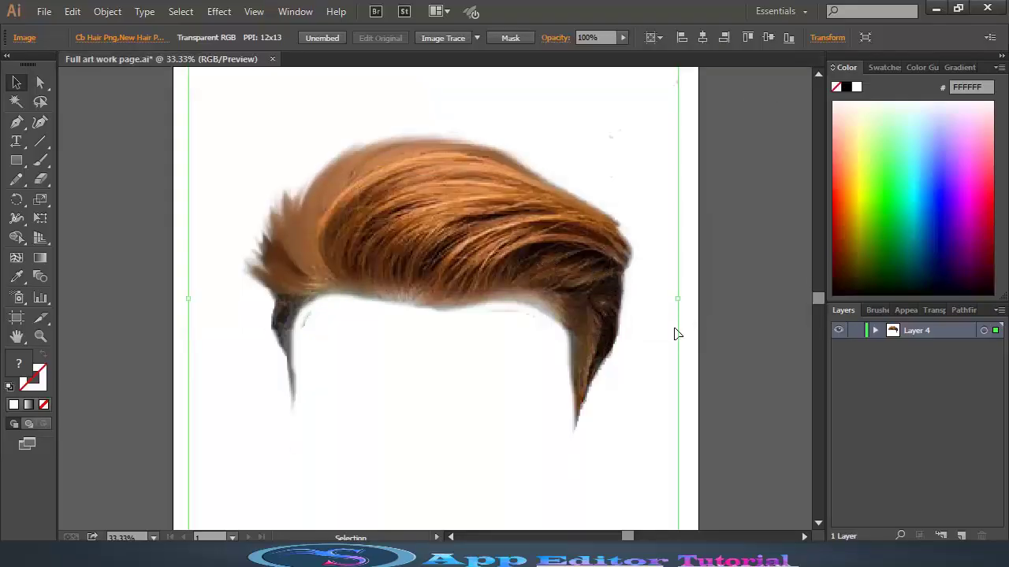
click(856, 330)
click(961, 536)
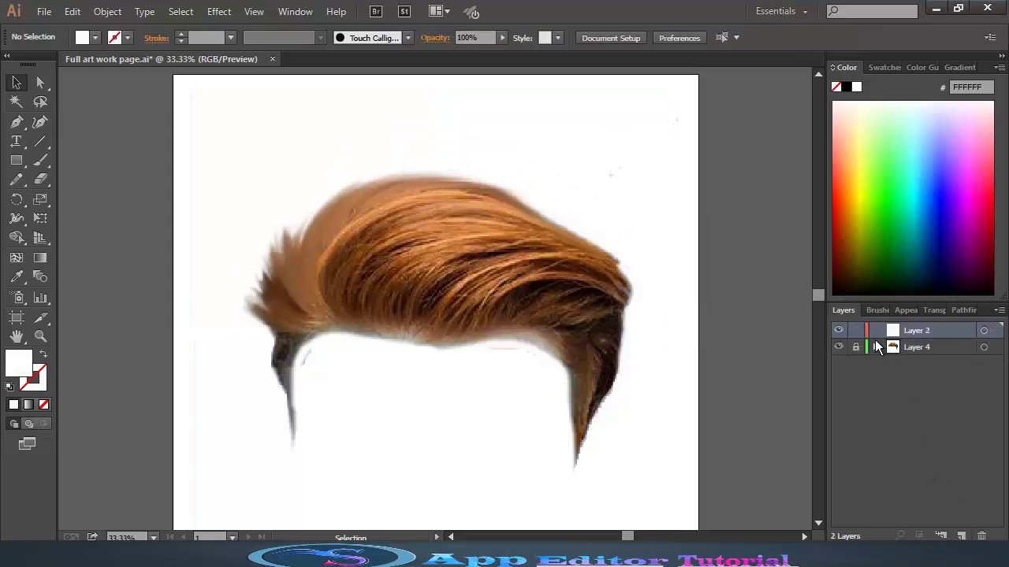
Step: With the Pen tool, start the outline at the left sideburn and curve it along the hairline
click(17, 122)
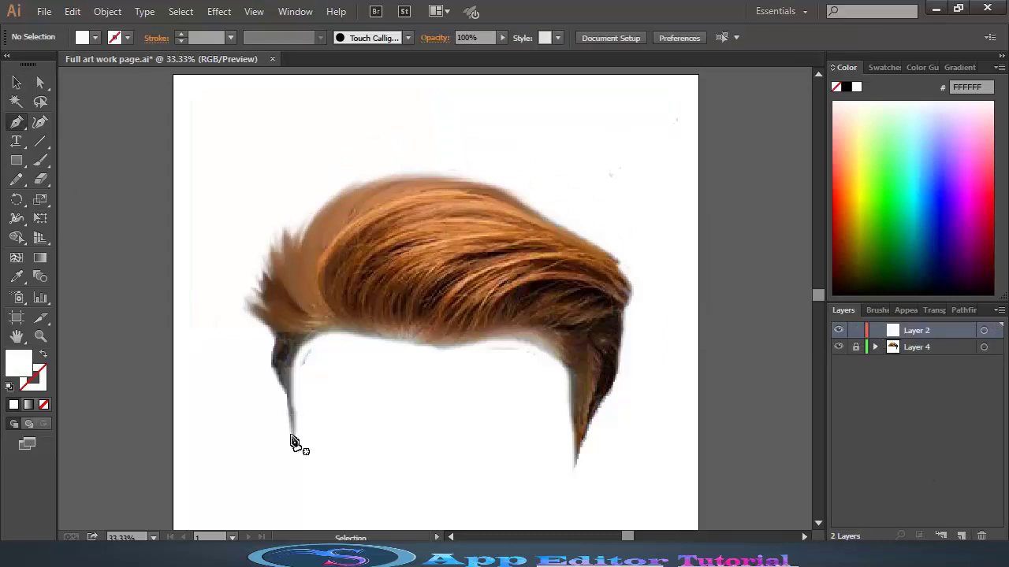
key(ctrl+plus)
scroll(260, 464, down, 1)
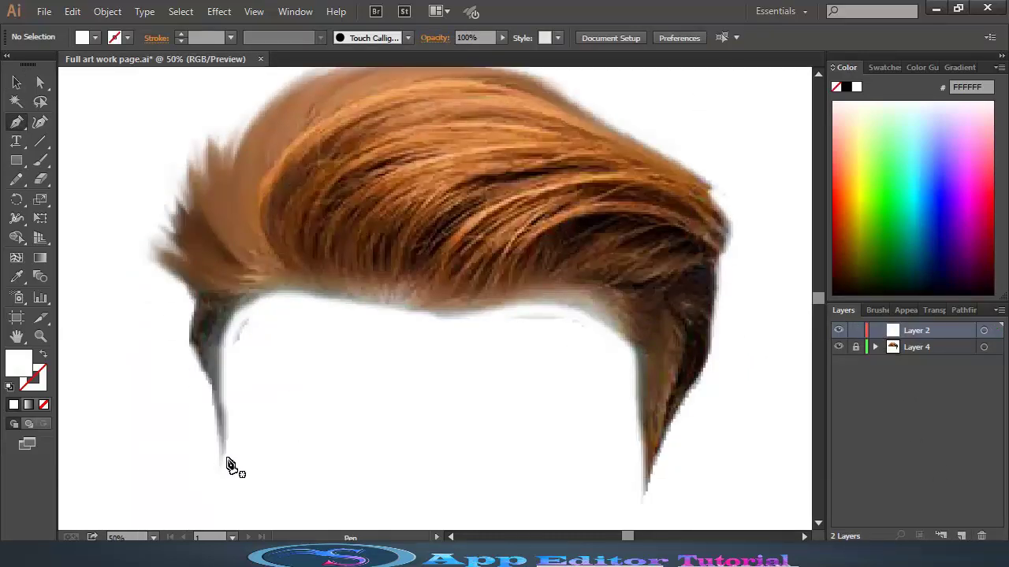
click(223, 340)
mouse_move(321, 305)
mouse_down()
mouse_move(392, 338)
mouse_move(424, 325)
mouse_up()
alt+click(322, 304)
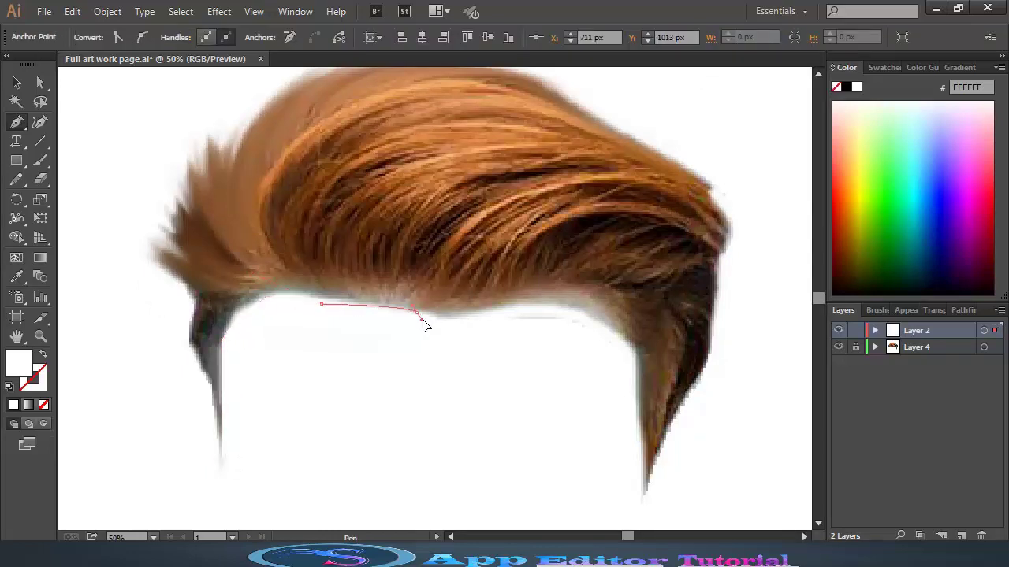
click(431, 324)
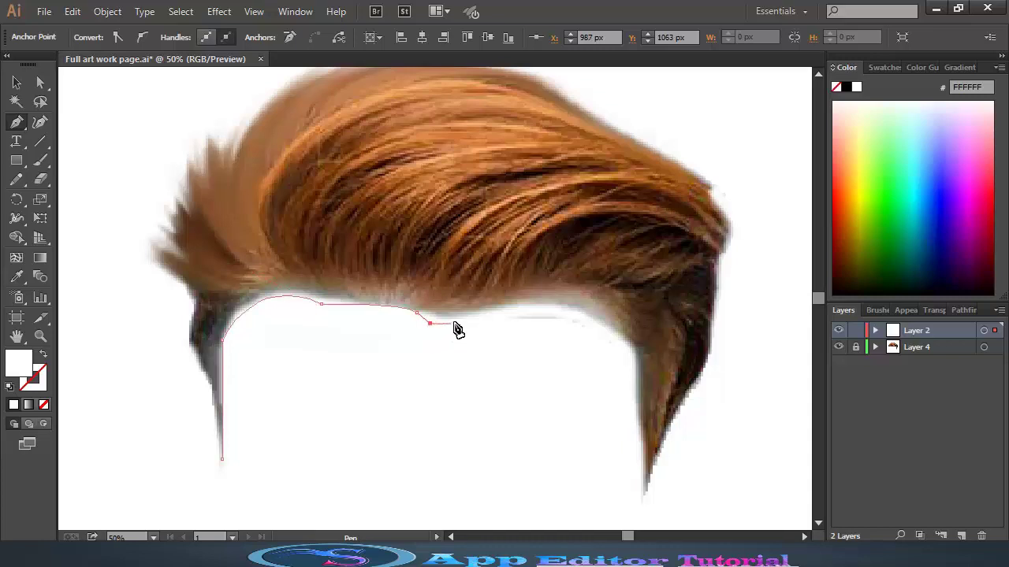
mouse_move(634, 346)
mouse_down()
mouse_move(708, 446)
mouse_move(705, 430)
mouse_up()
click(635, 346)
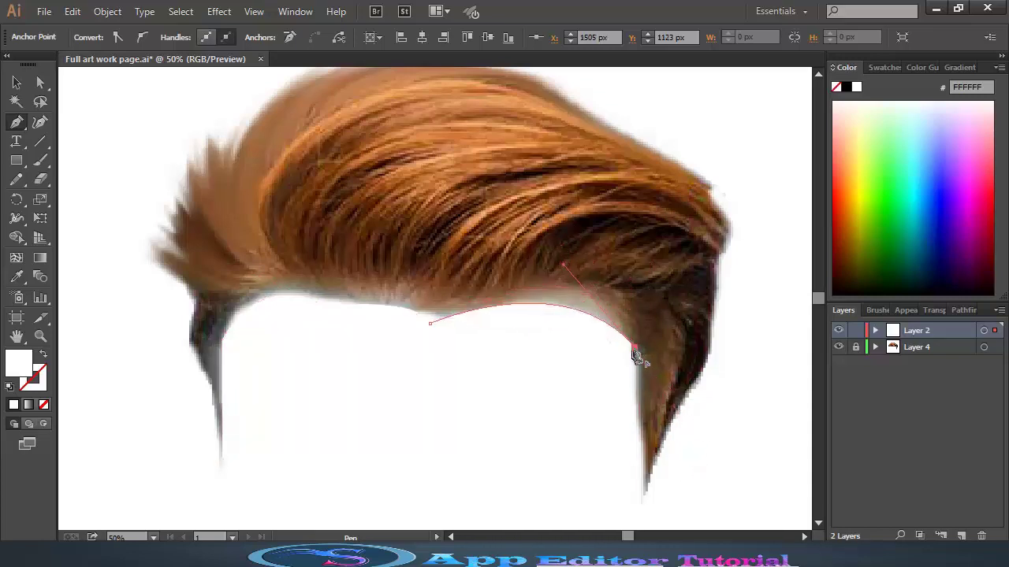
Step: Continue the outline up the right sideburn, around the top, and over to the left edge
click(644, 490)
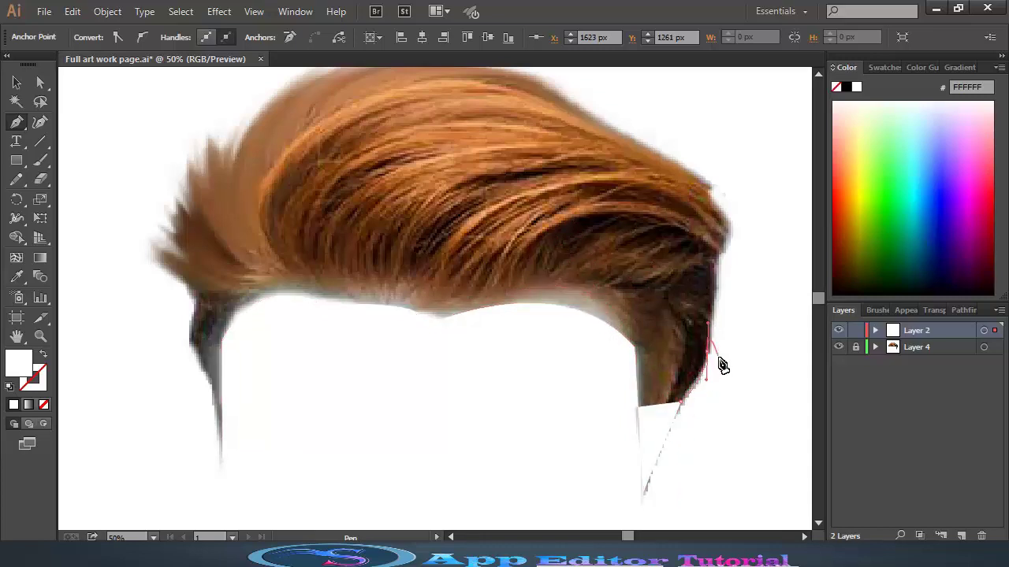
mouse_move(707, 352)
mouse_down()
mouse_move(45, 363)
mouse_move(523, 394)
mouse_move(717, 307)
mouse_up()
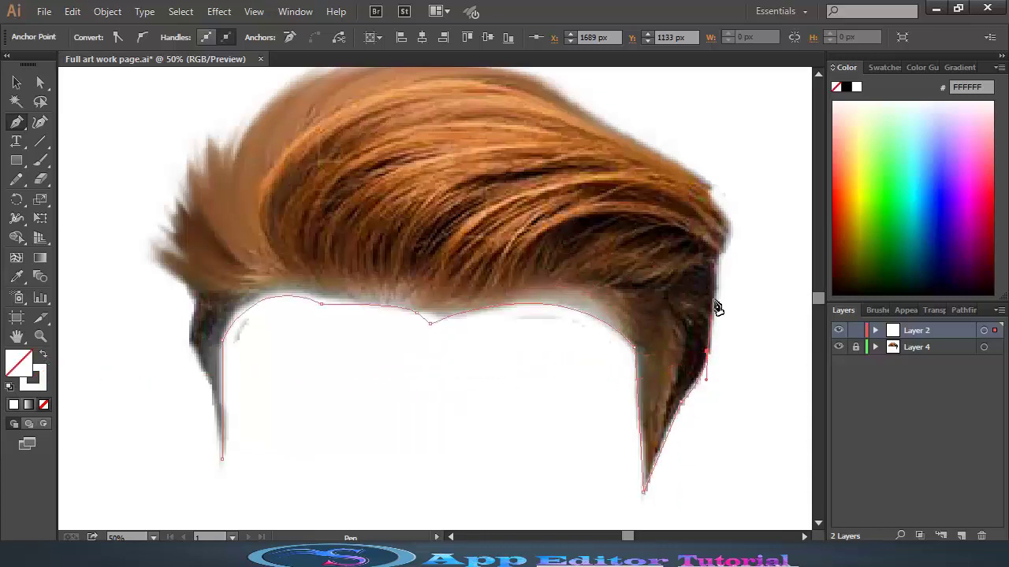
click(716, 268)
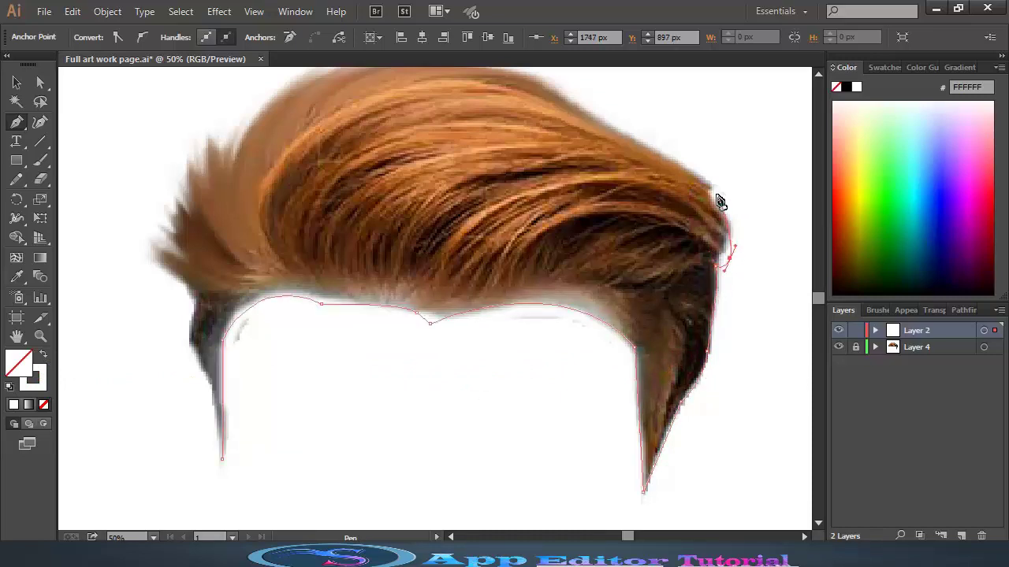
drag(720, 202, 701, 207)
scroll(646, 197, up, 2)
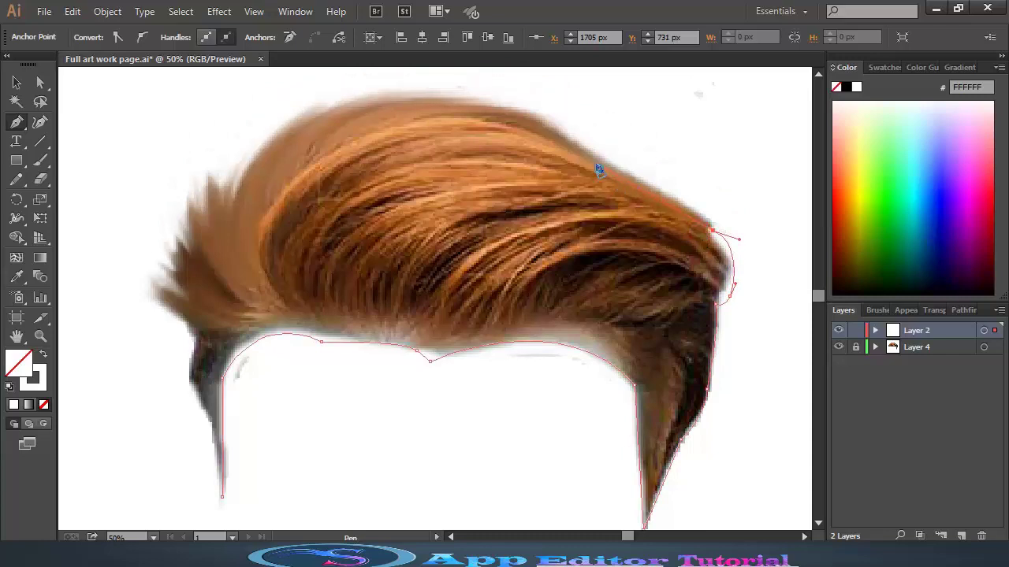
click(575, 146)
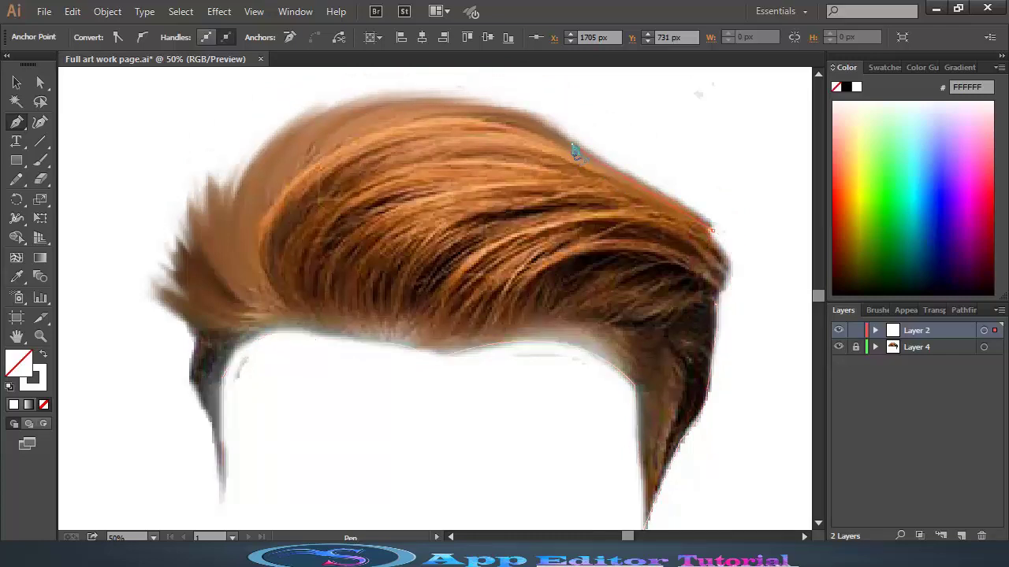
scroll(574, 146, up, 2)
drag(234, 214, 89, 414)
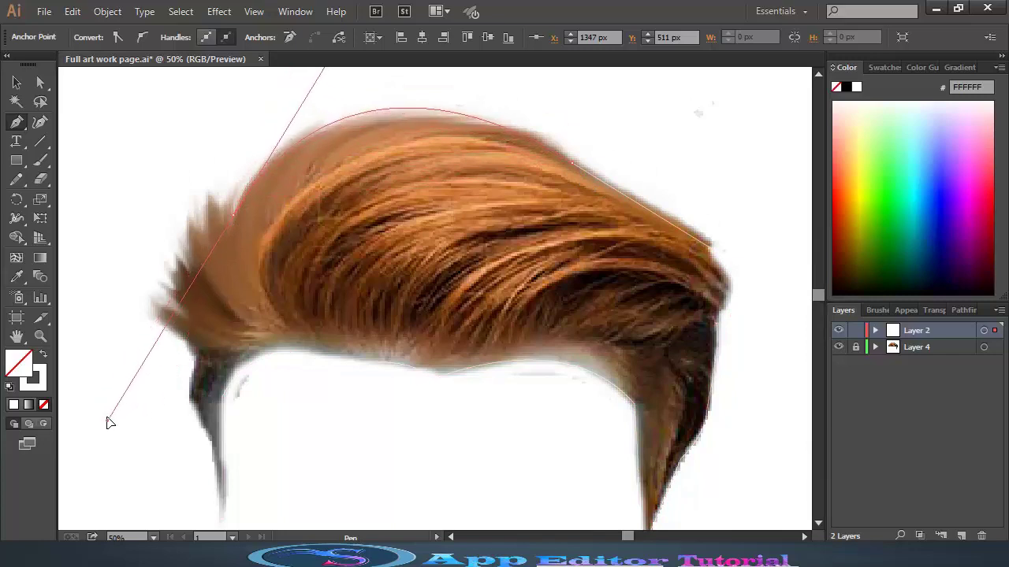
click(235, 213)
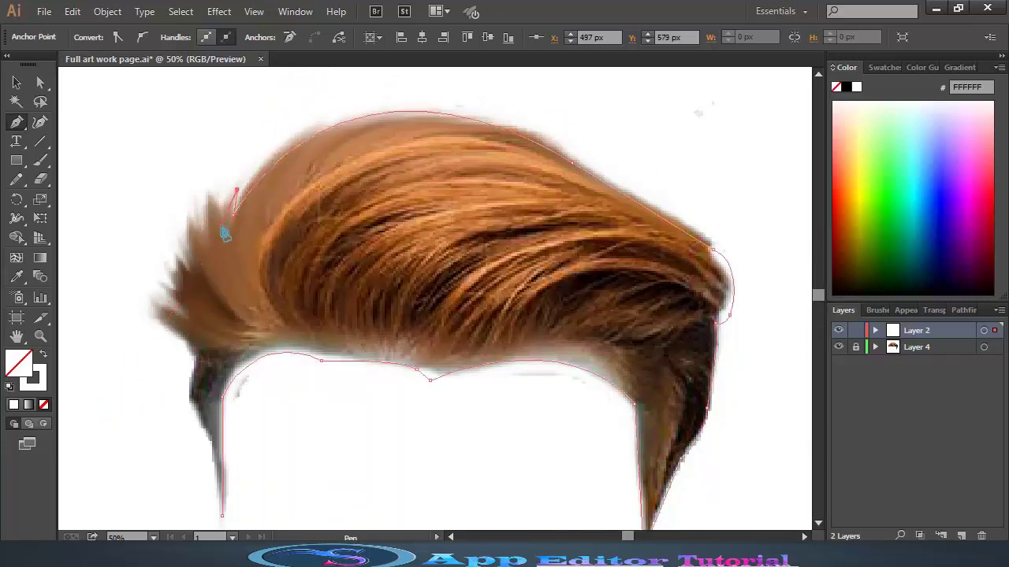
Step: Zigzag the outline to trace the spiky tufts on the hair's left edge
drag(212, 190, 211, 244)
click(191, 207)
click(195, 270)
click(189, 279)
click(165, 261)
click(180, 273)
click(156, 279)
click(180, 294)
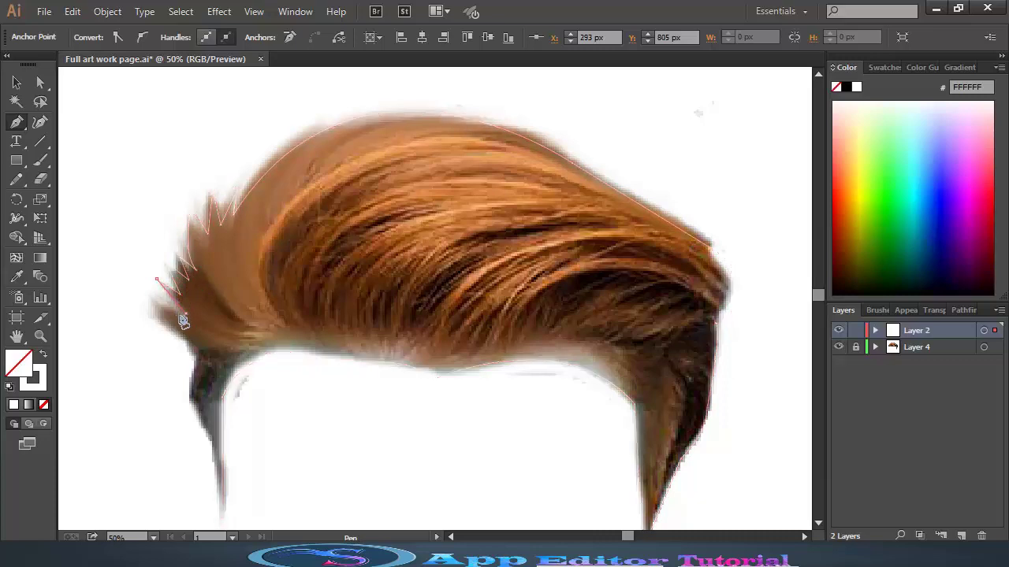
click(186, 313)
Step: Run the outline down the left sideburn and close it at the starting tip
click(195, 347)
click(184, 387)
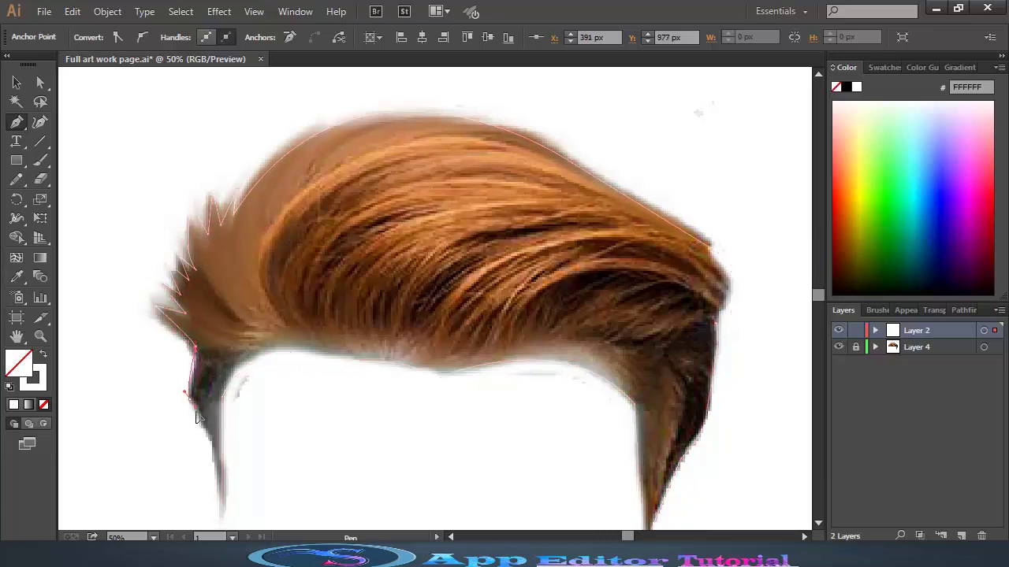
click(207, 436)
click(221, 513)
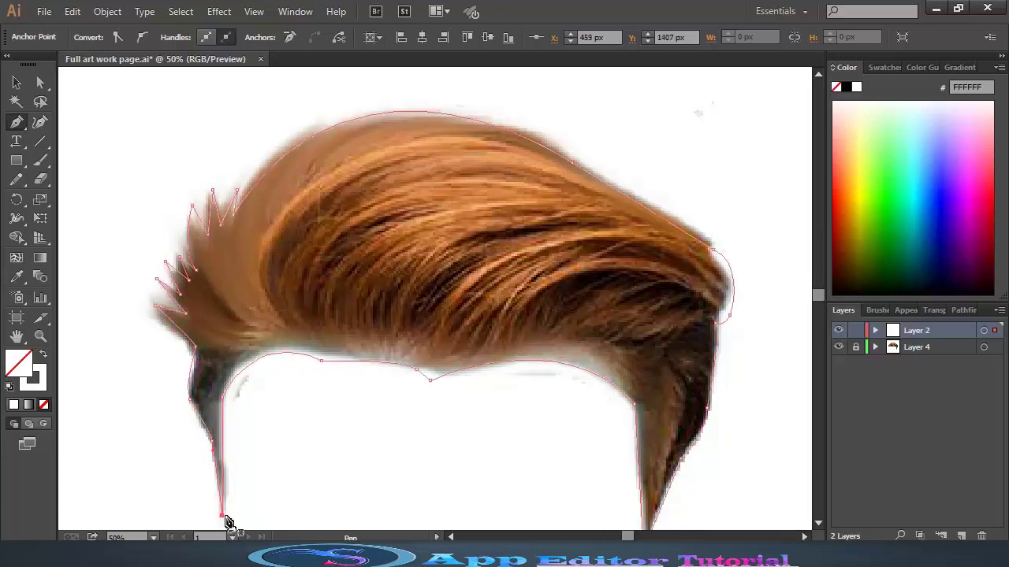
click(16, 276)
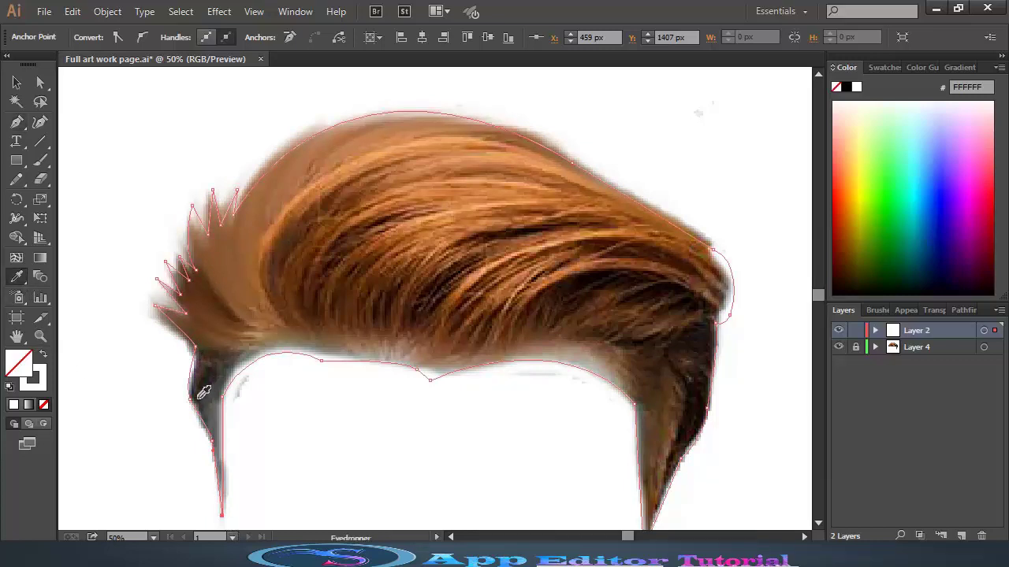
Step: Fill the outline with the photo's dark brown, lock and hide Layer 2, and add Layer 3
click(198, 398)
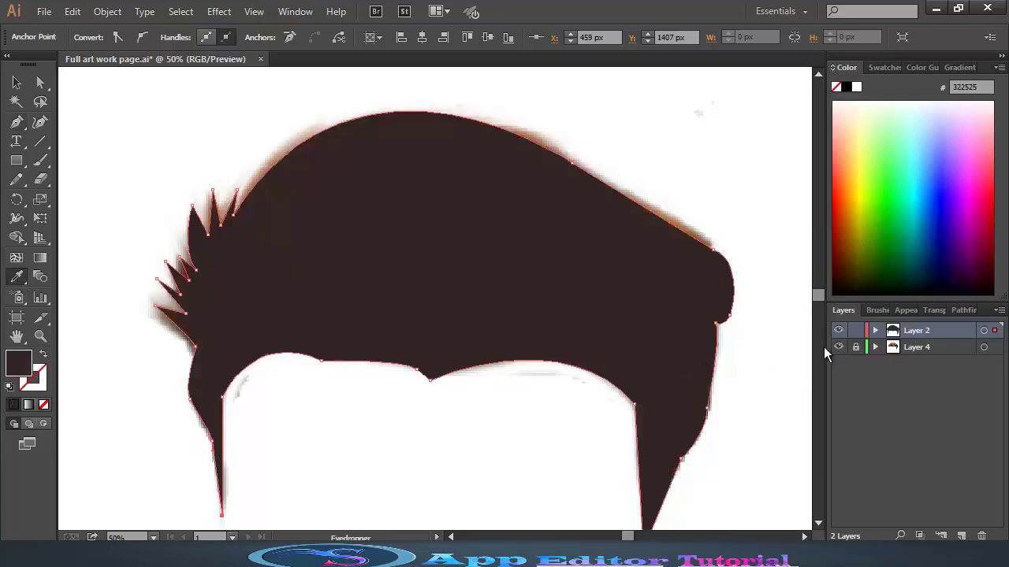
scroll(493, 303, down, 2)
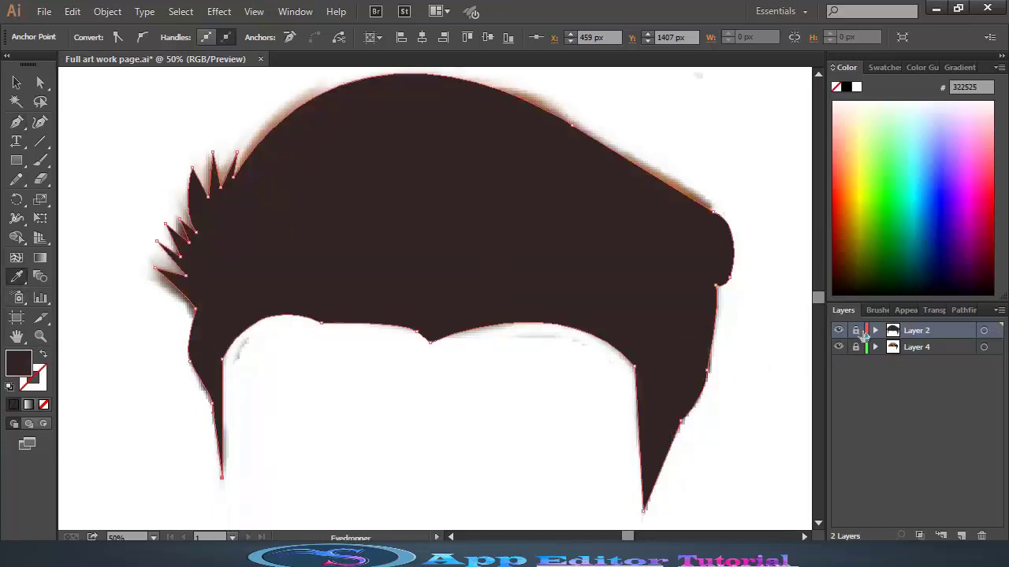
click(859, 331)
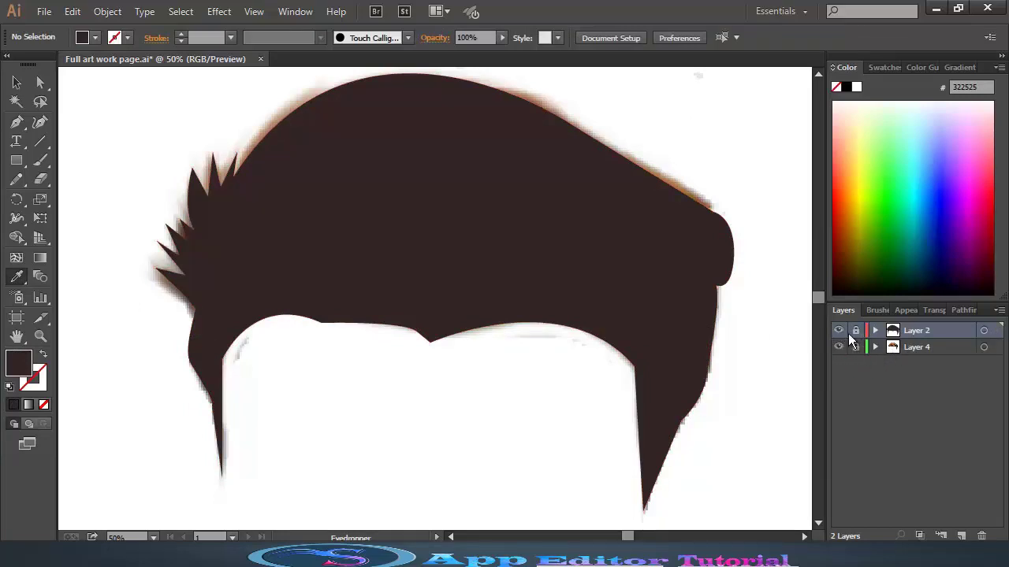
click(839, 330)
scroll(612, 401, down, 1)
scroll(630, 386, down, 1)
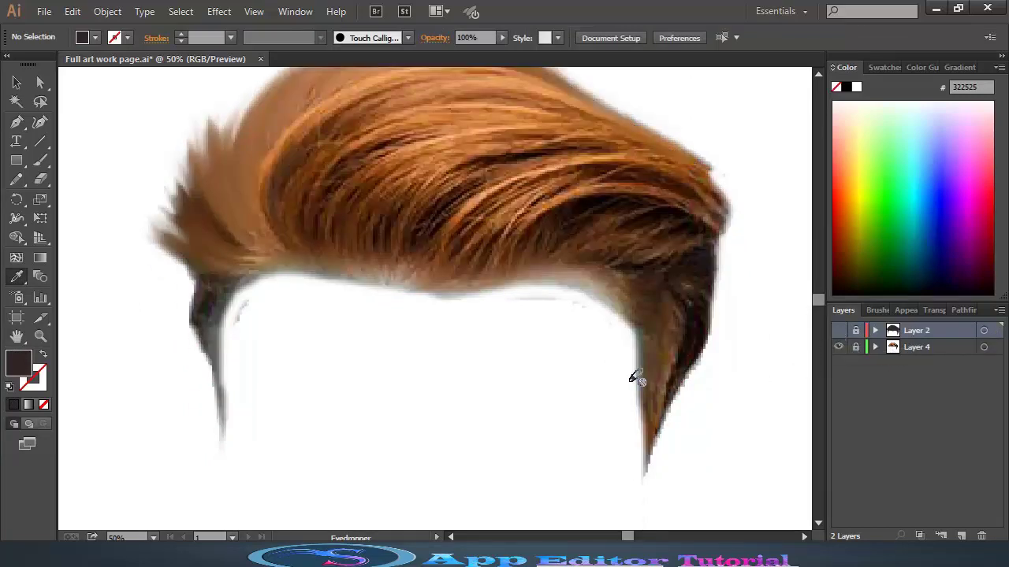
scroll(637, 378, up, 1)
click(961, 535)
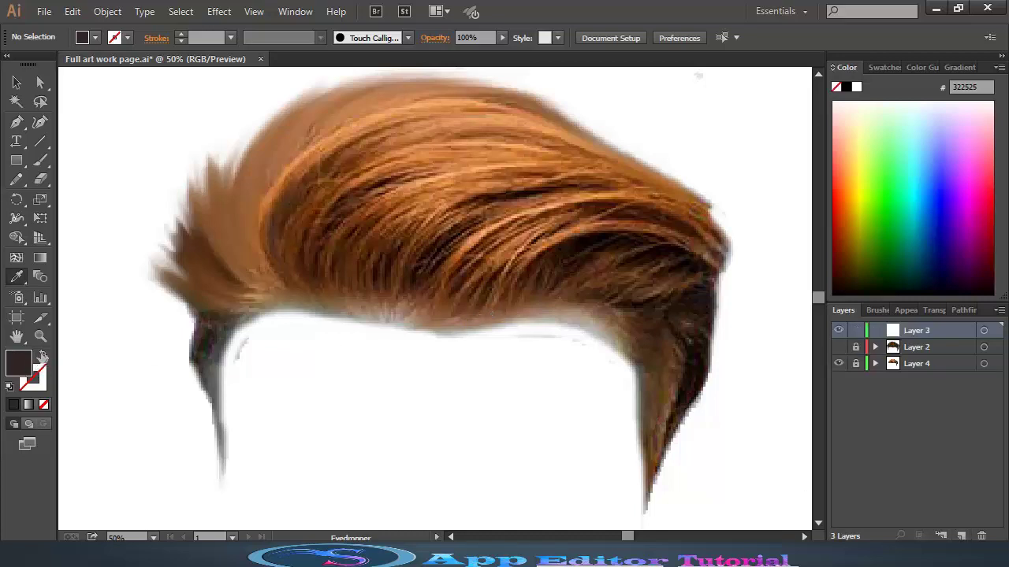
click(43, 356)
Step: Draw a strand shape from the hairline curving up to the hair's right edge and back
click(17, 122)
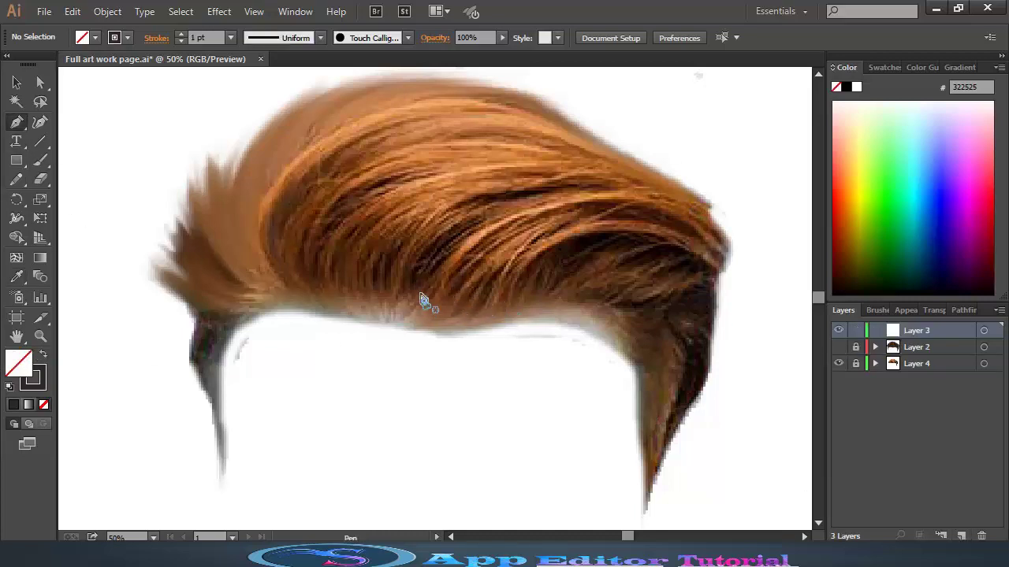
click(400, 324)
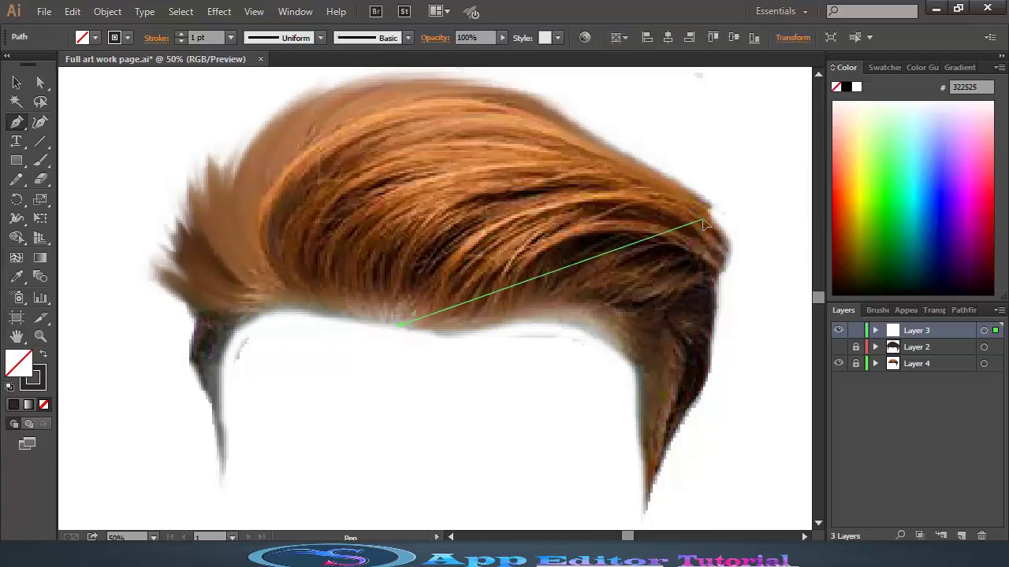
drag(704, 225, 811, 298)
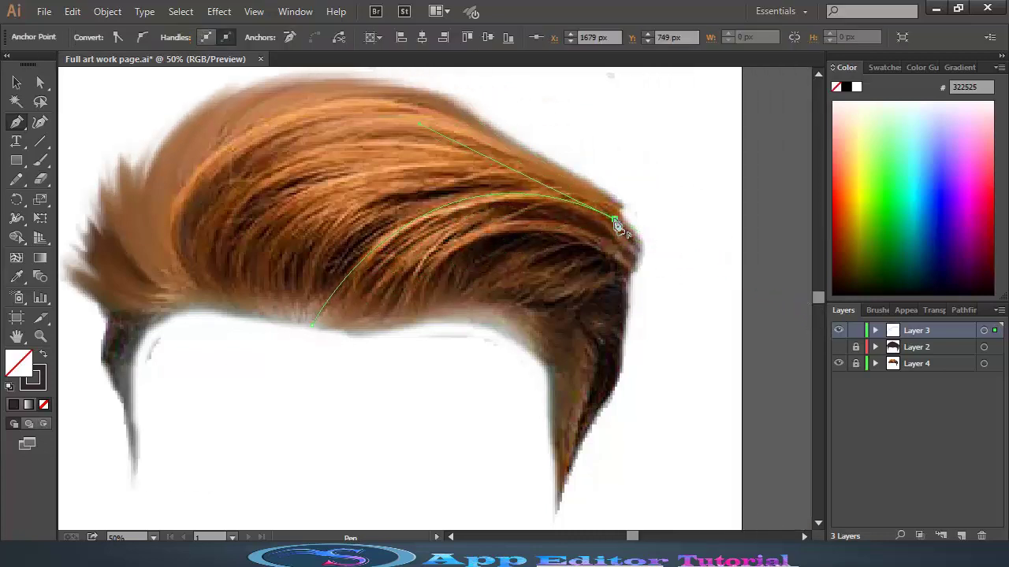
click(614, 218)
drag(430, 250, 357, 328)
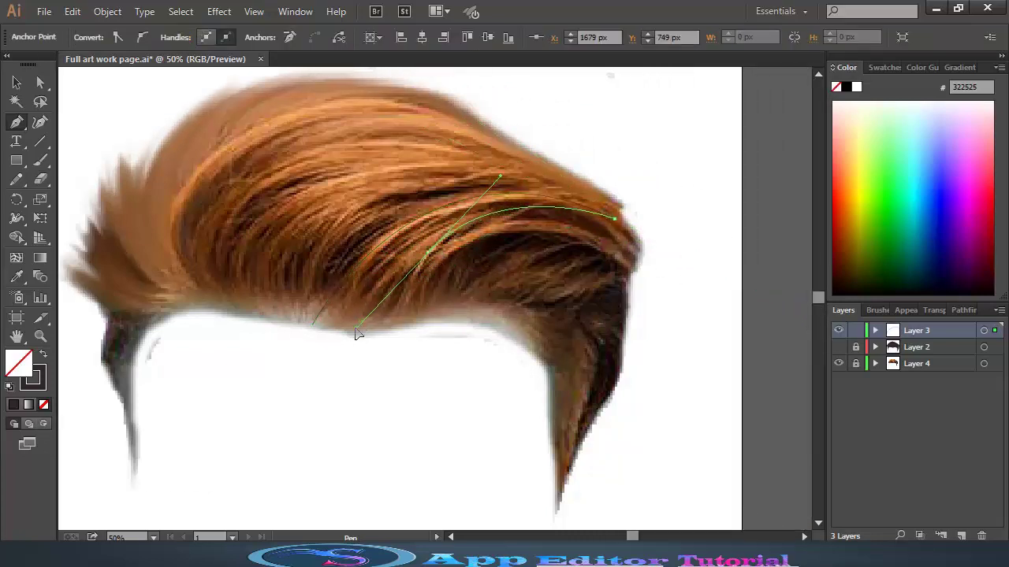
drag(357, 337, 344, 339)
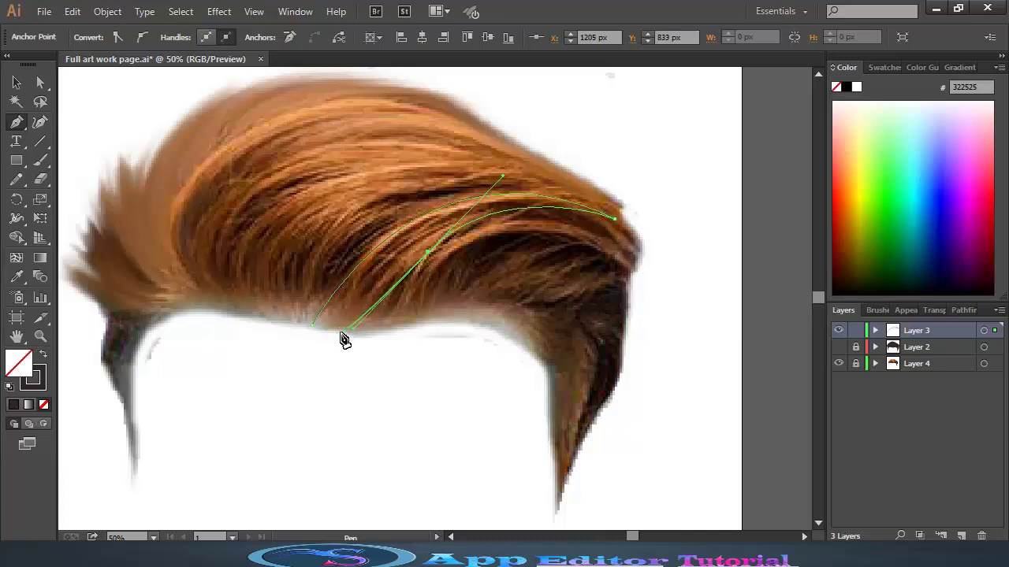
click(313, 324)
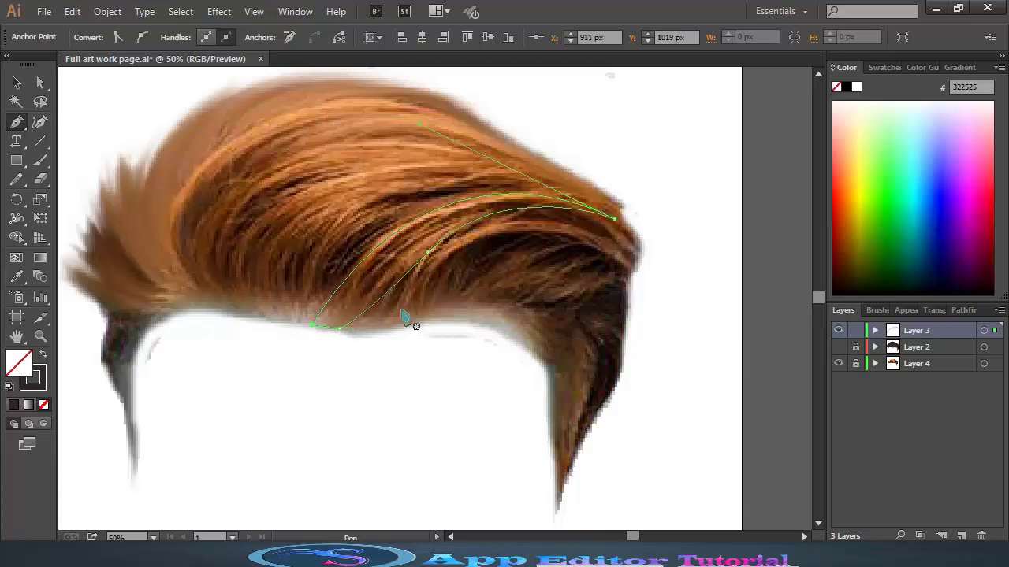
Step: Outline a long closed strand sweeping across the top of the hair
click(276, 304)
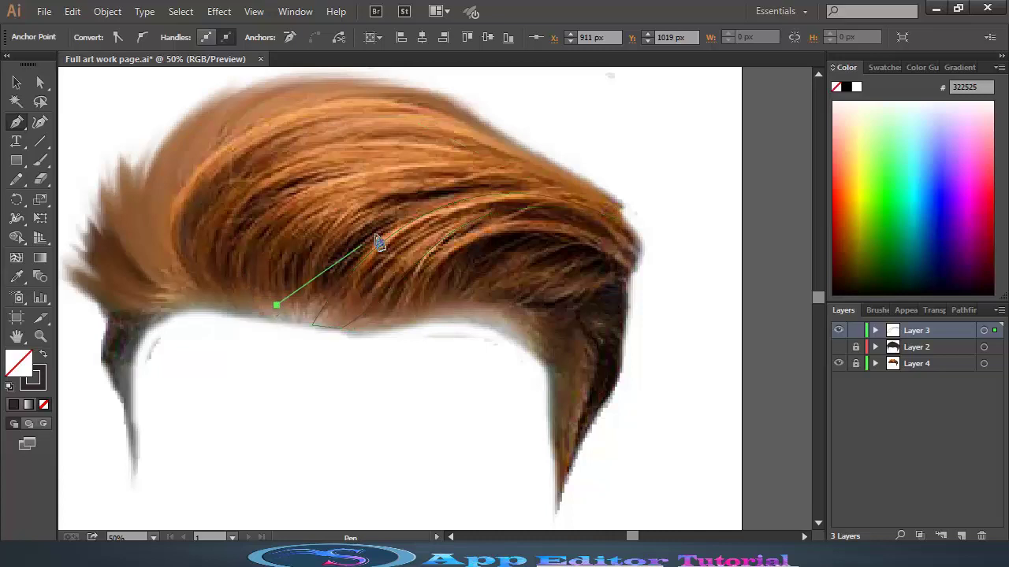
drag(463, 187, 561, 190)
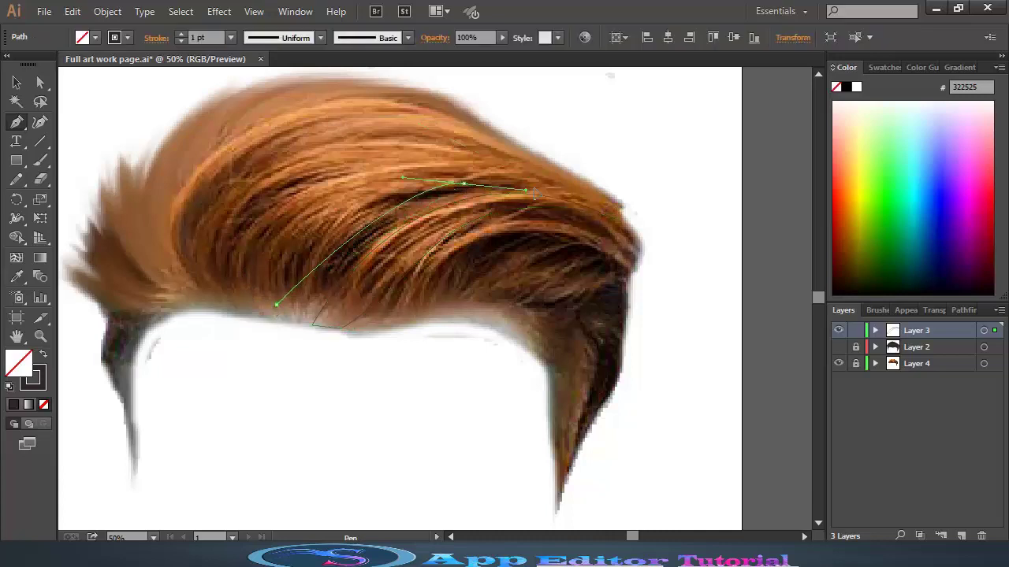
click(605, 211)
drag(515, 166, 487, 167)
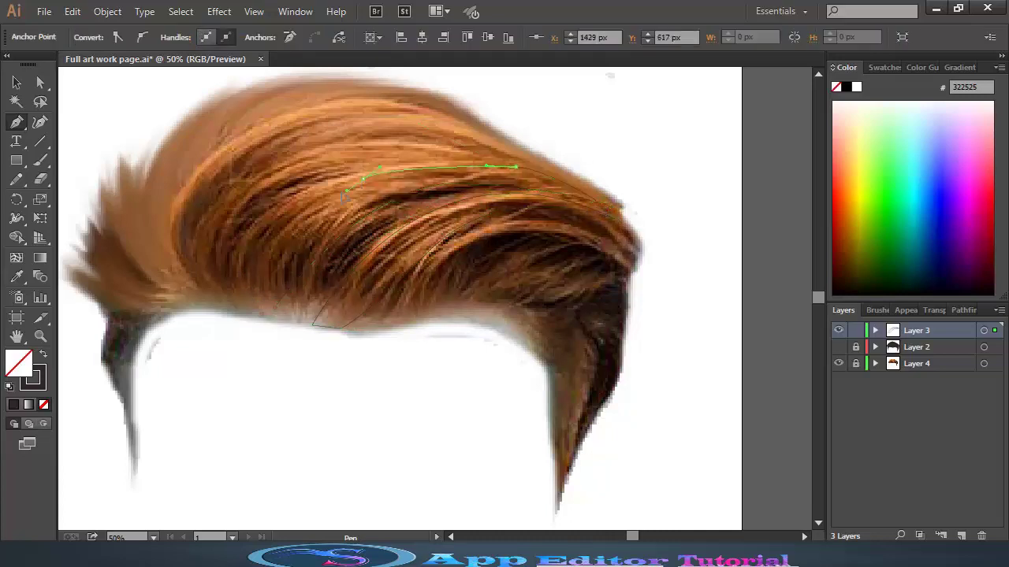
mouse_move(269, 263)
mouse_down()
mouse_move(231, 310)
mouse_move(268, 327)
mouse_up()
click(281, 316)
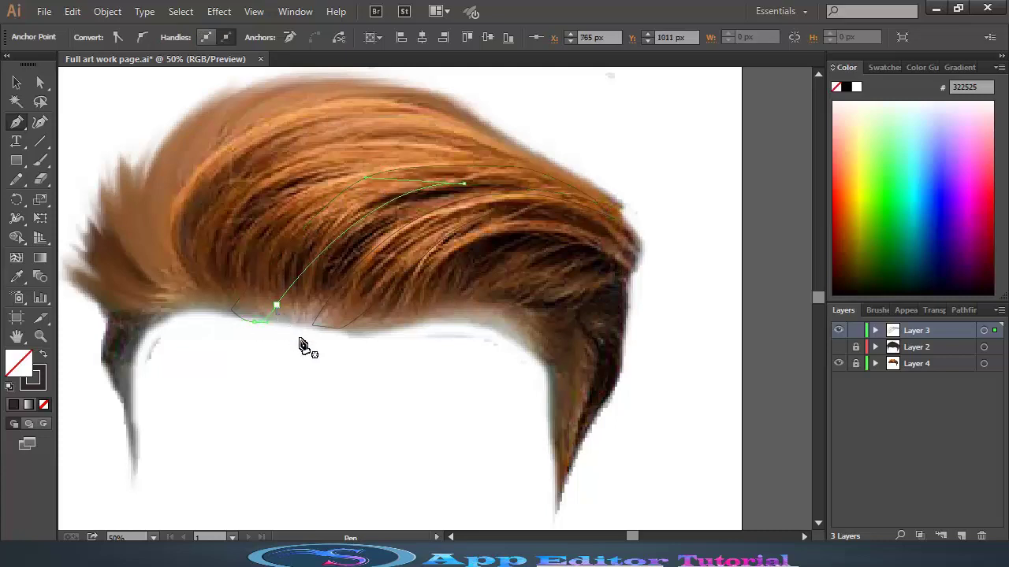
Step: Draw a narrow closed strand shape near the left front of the hair
ctrl+click(195, 271)
drag(171, 219, 213, 296)
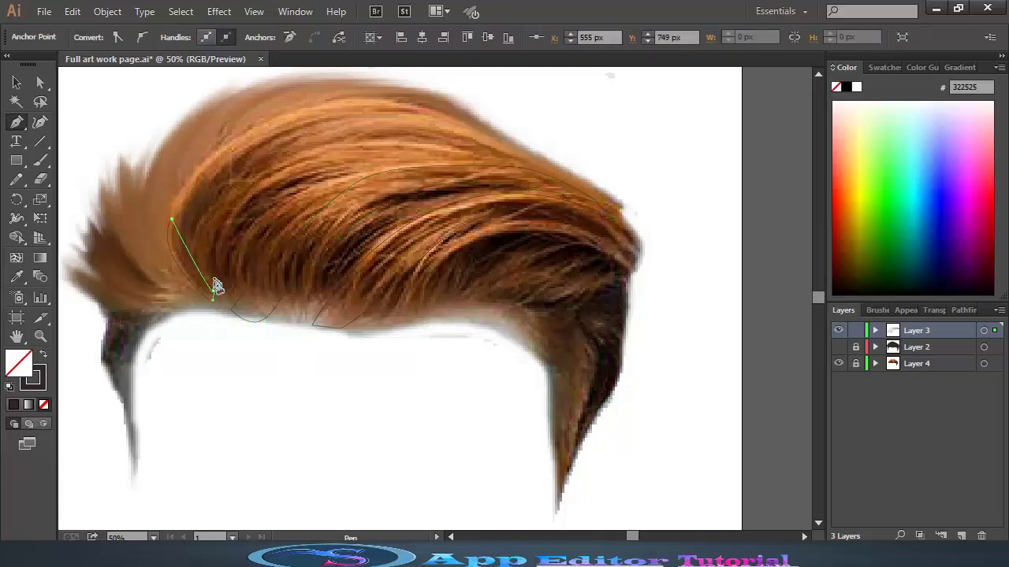
drag(191, 219, 236, 179)
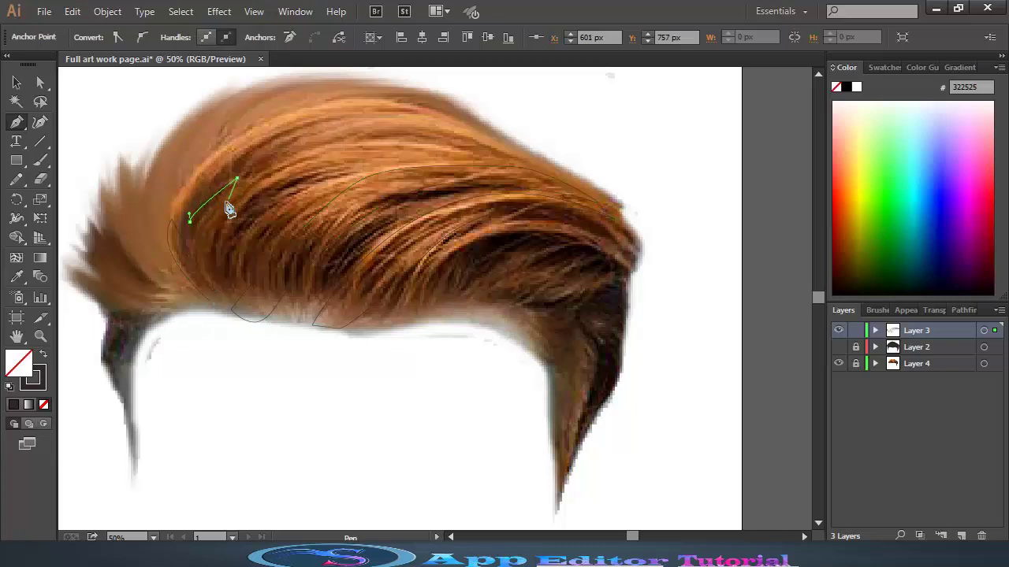
drag(227, 273, 228, 311)
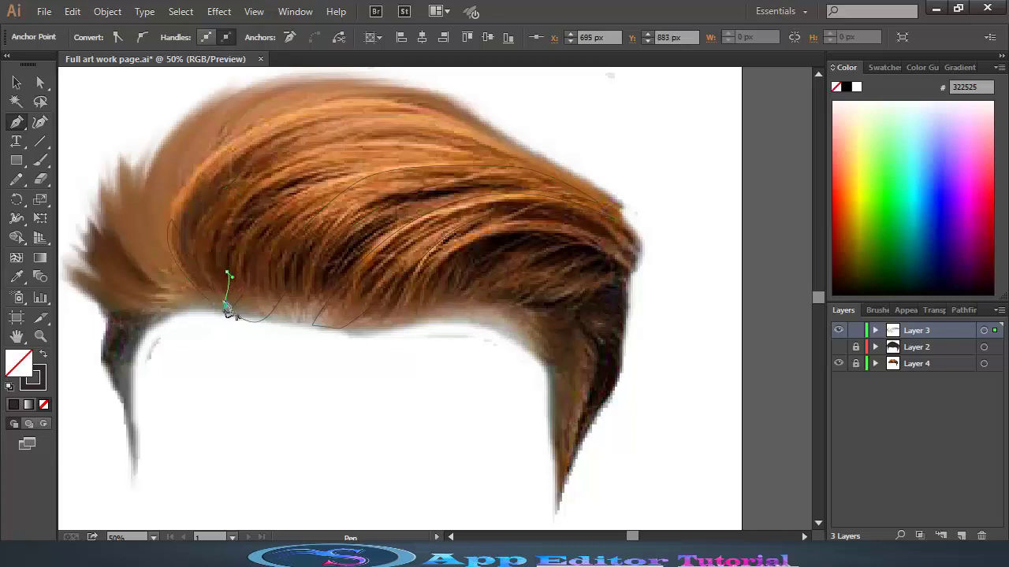
click(210, 300)
Step: Fill the left strand with orange sampled from the hair and pull its top point up-left
key(i)
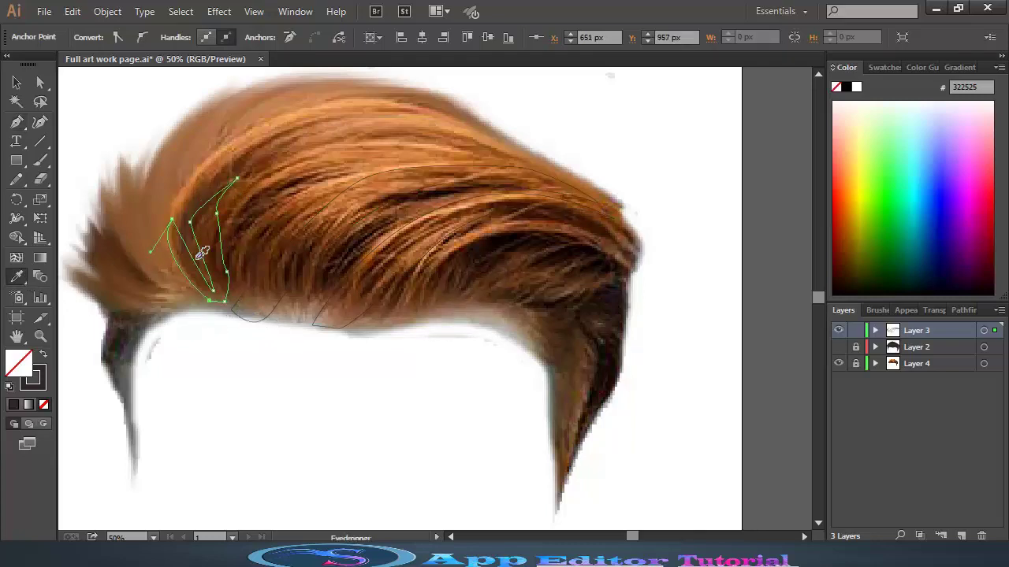
click(201, 167)
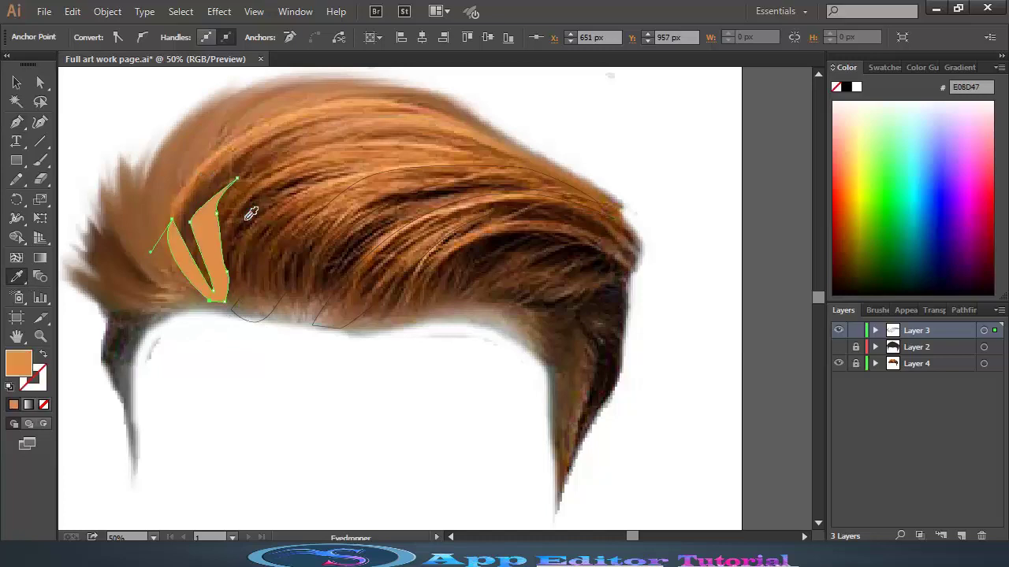
key(a)
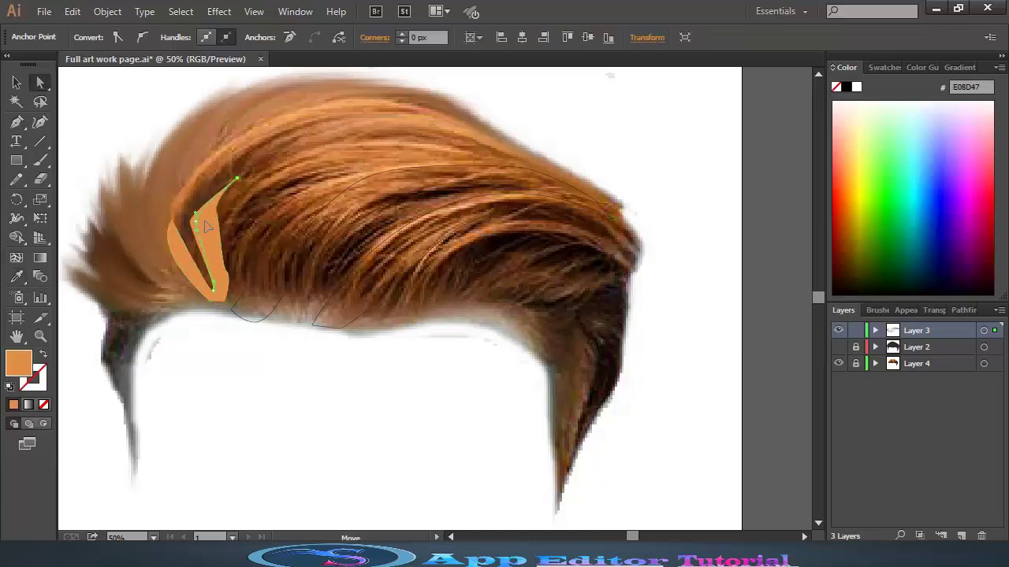
drag(190, 215, 204, 221)
drag(237, 181, 193, 225)
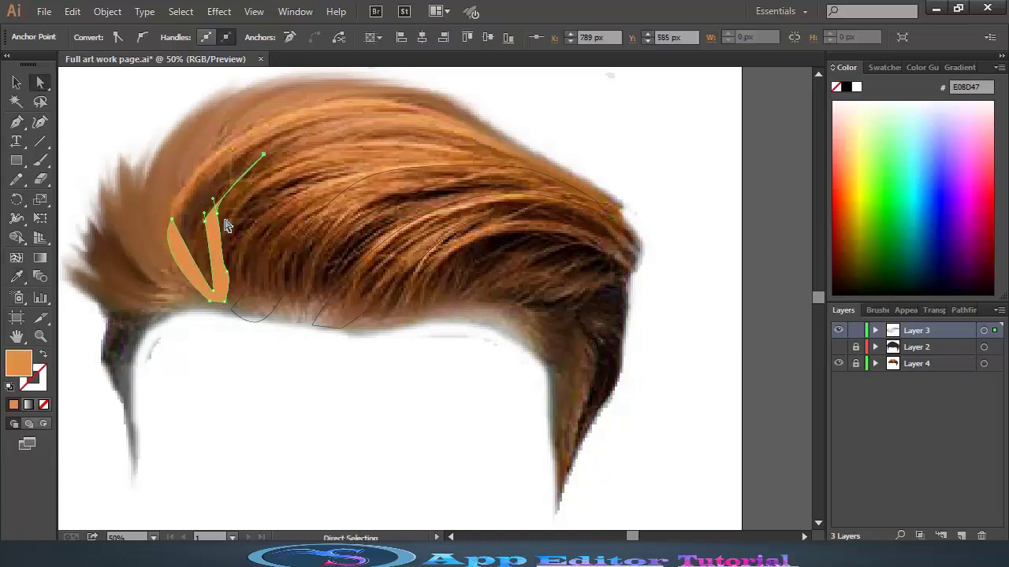
Step: Adjust the orange strand's bottom, tip curve, and upper curve into tapered prongs
click(223, 284)
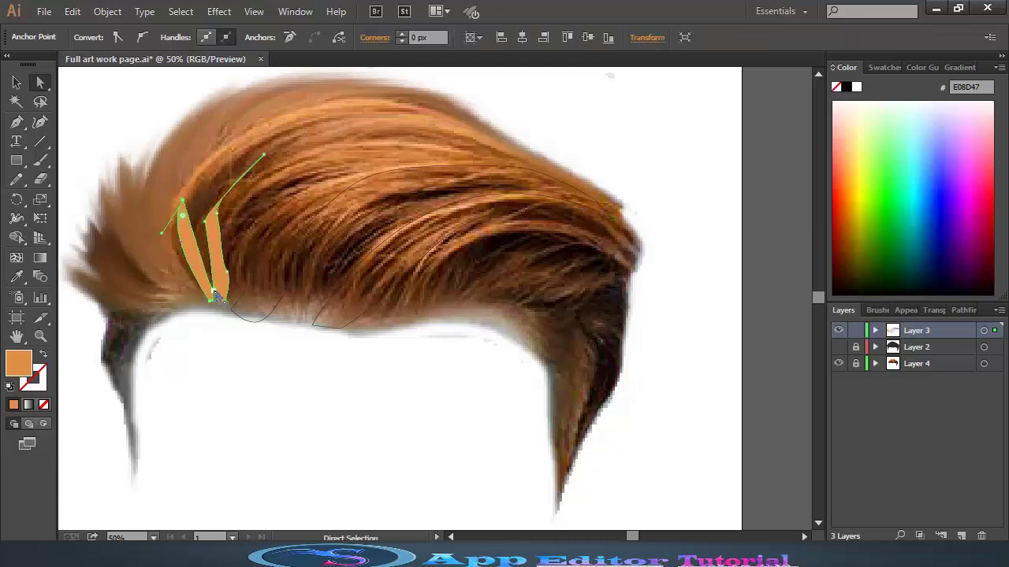
click(215, 297)
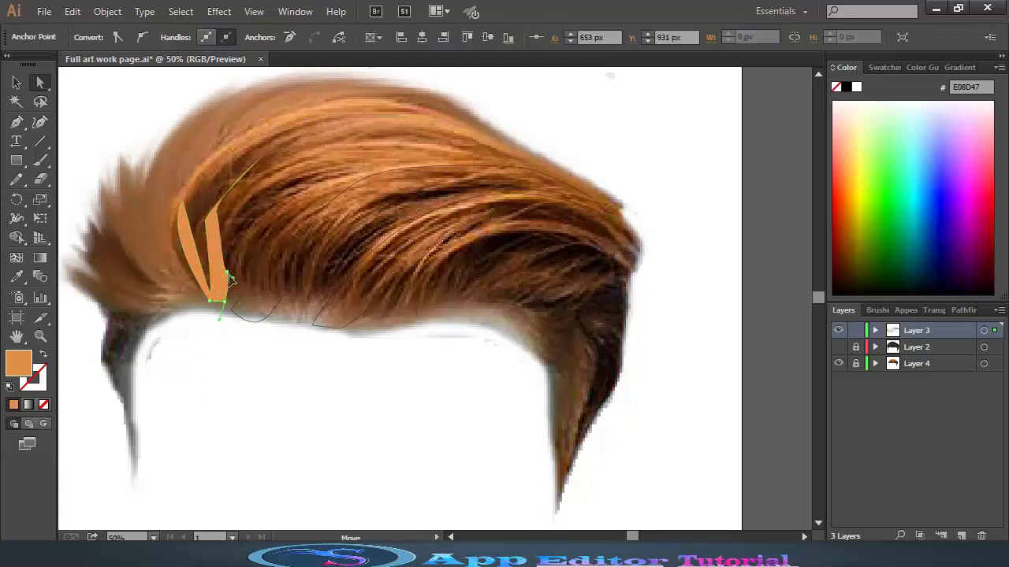
drag(228, 277, 233, 322)
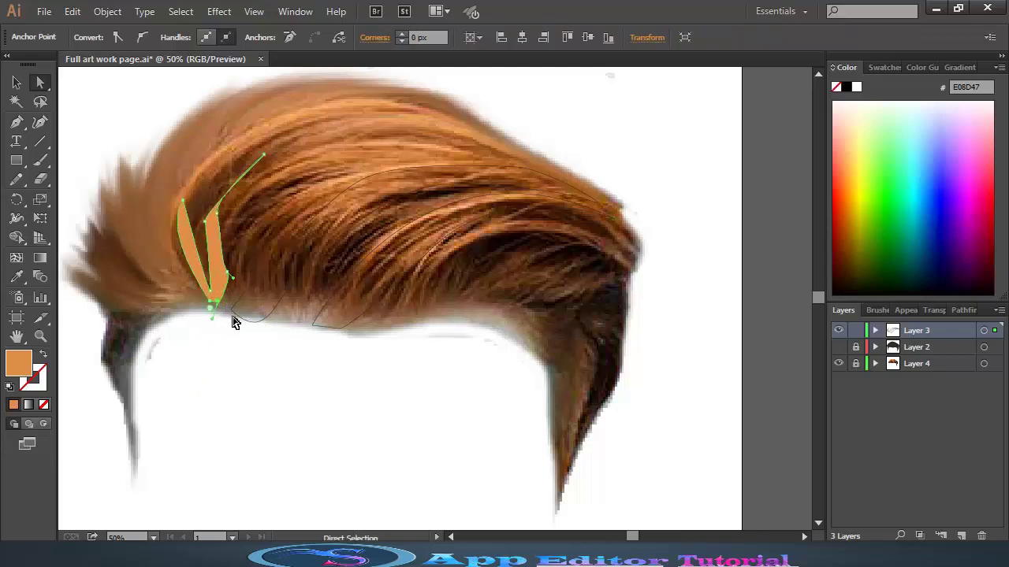
mouse_move(264, 155)
mouse_down()
mouse_move(258, 148)
mouse_move(282, 147)
mouse_up()
drag(214, 207, 234, 233)
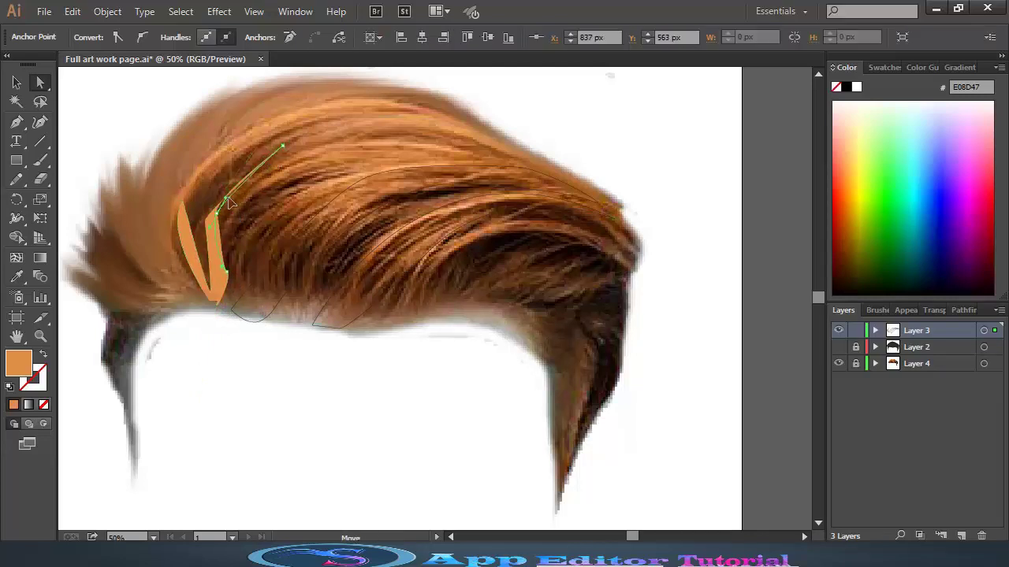
click(214, 228)
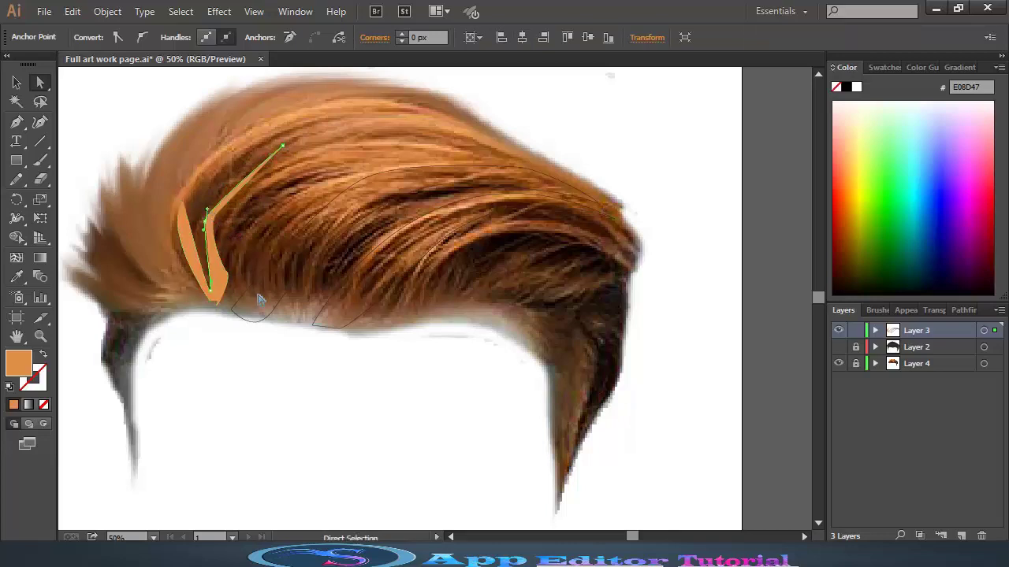
click(210, 214)
click(268, 296)
Step: Select the long top-sweep strand outline and inspect its anchors with Direct Selection
key(v)
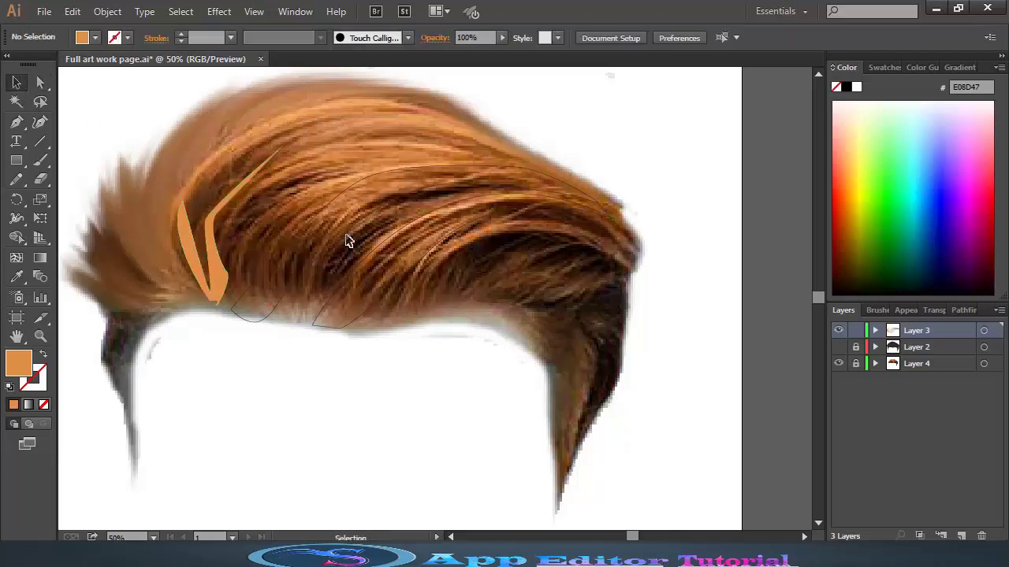
click(563, 196)
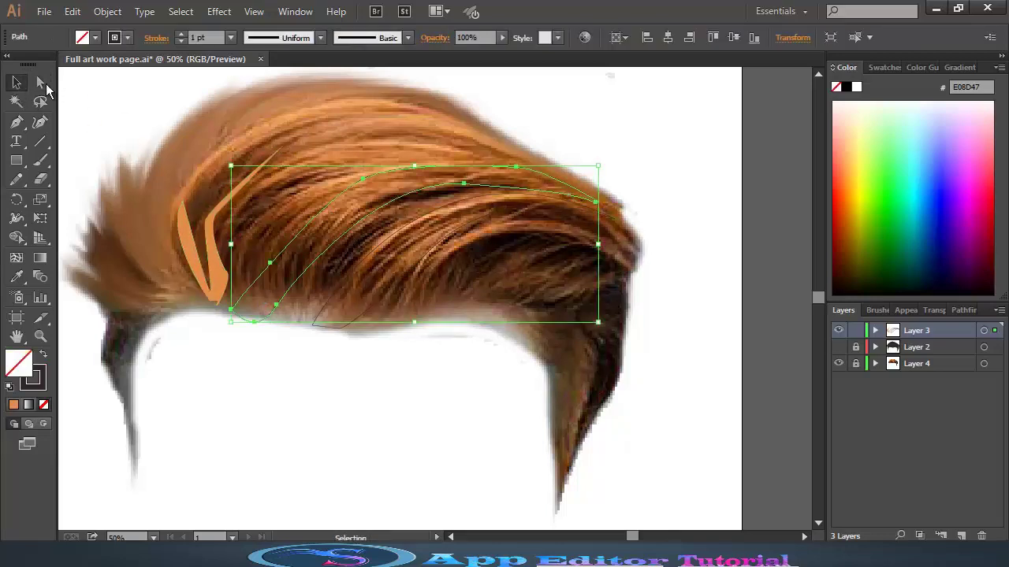
click(43, 84)
click(546, 172)
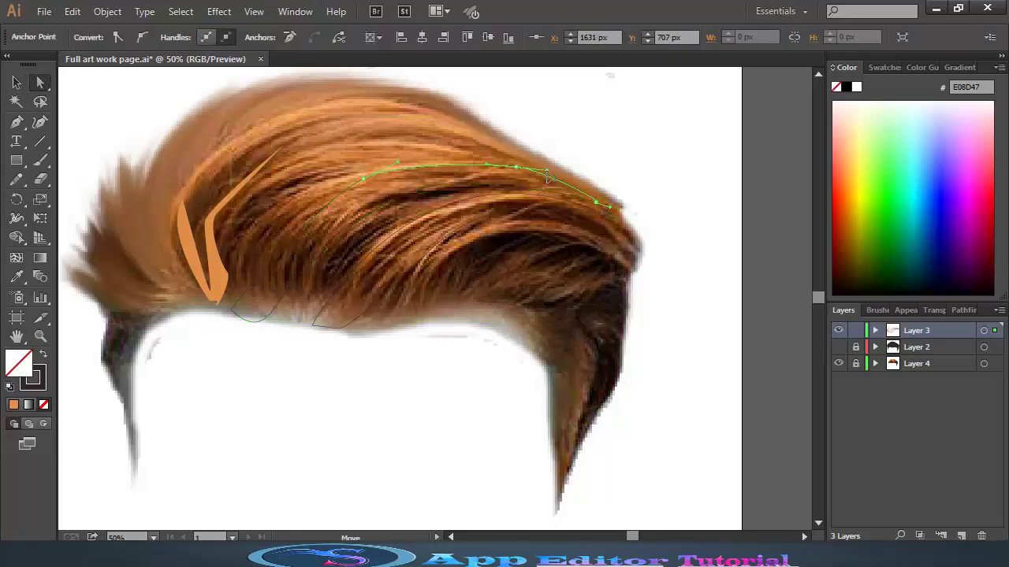
click(257, 322)
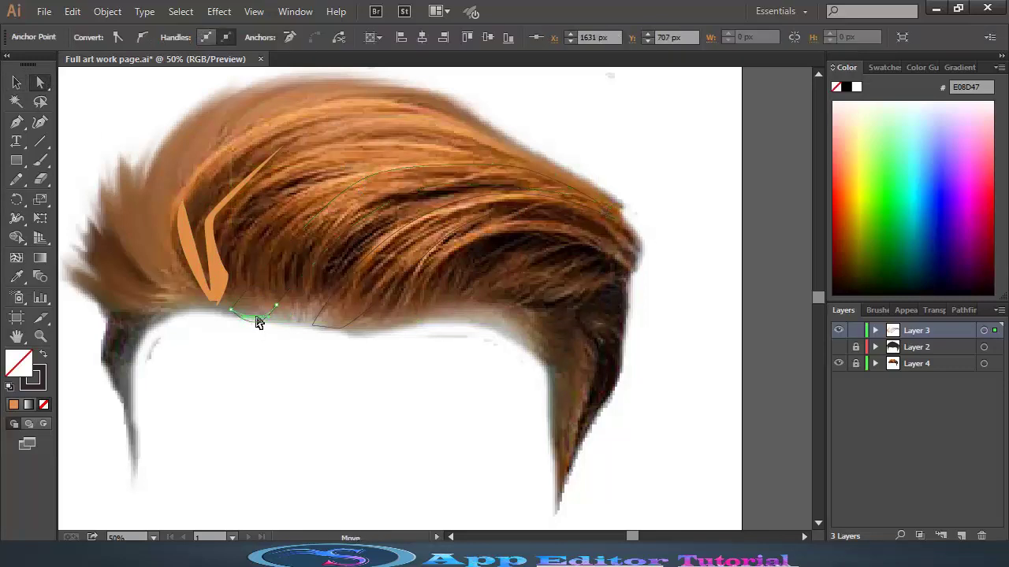
click(276, 305)
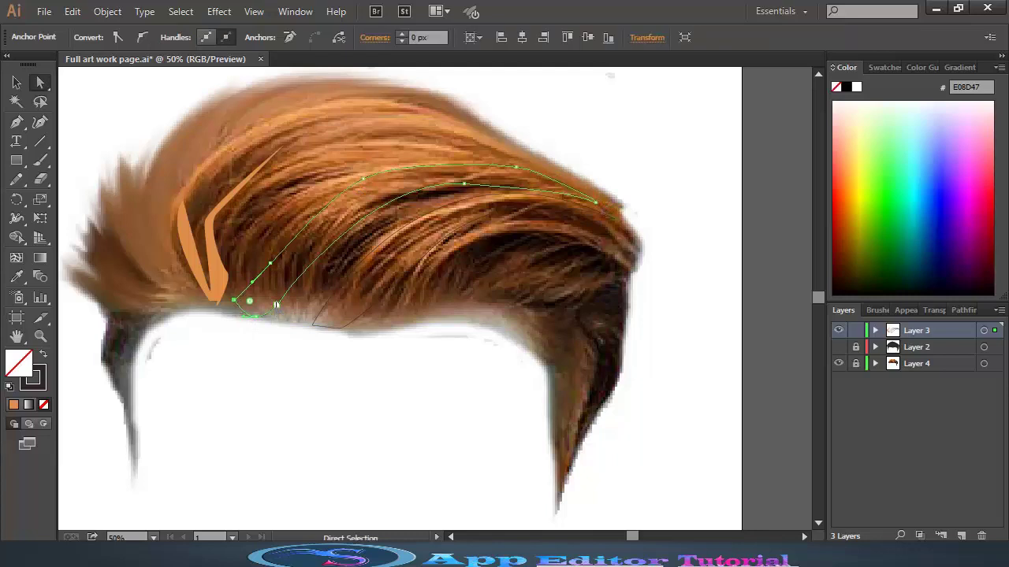
click(398, 163)
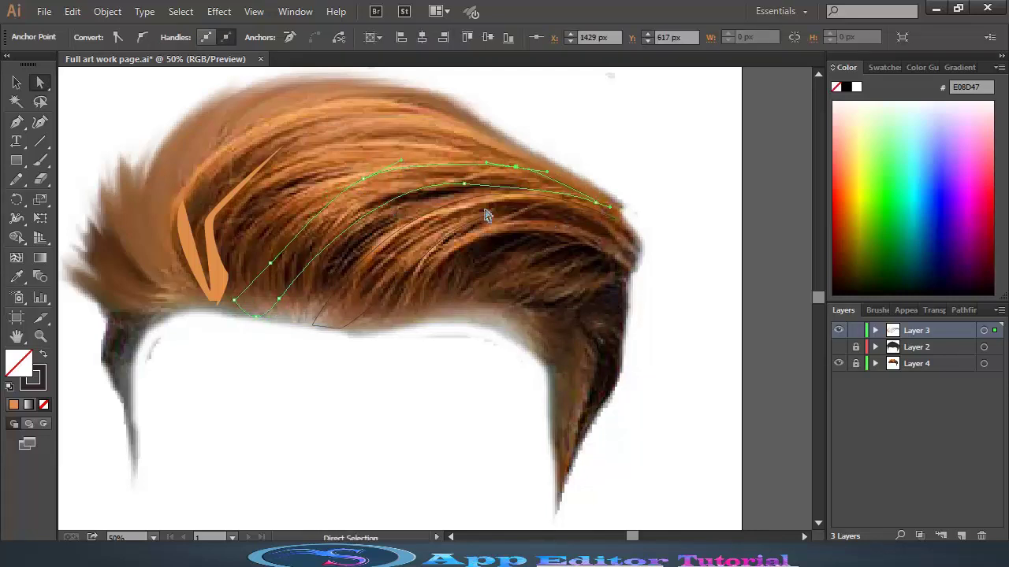
click(464, 182)
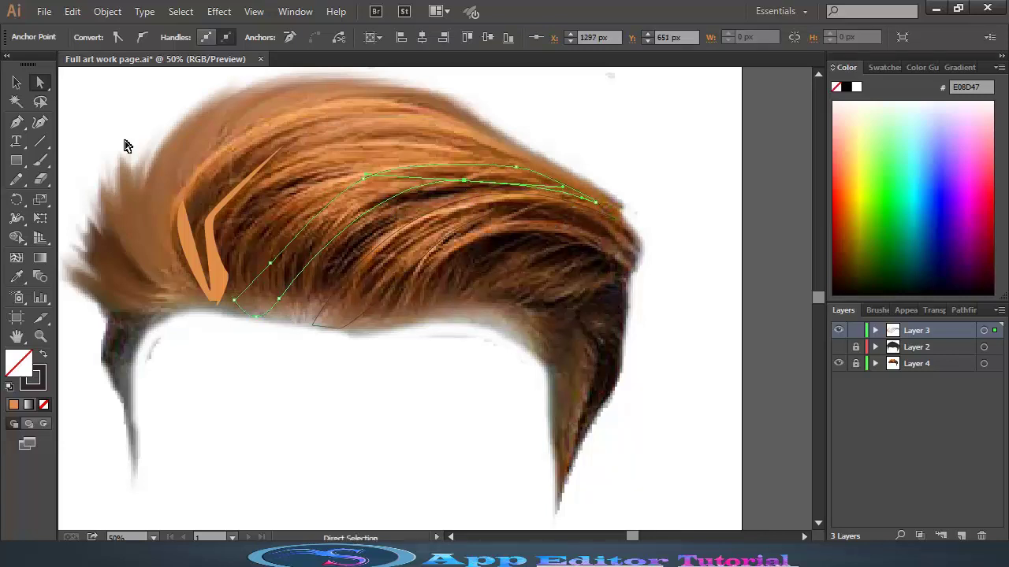
Step: Reselect the strand path and drag its lower end into place along the hairline
click(17, 82)
click(414, 265)
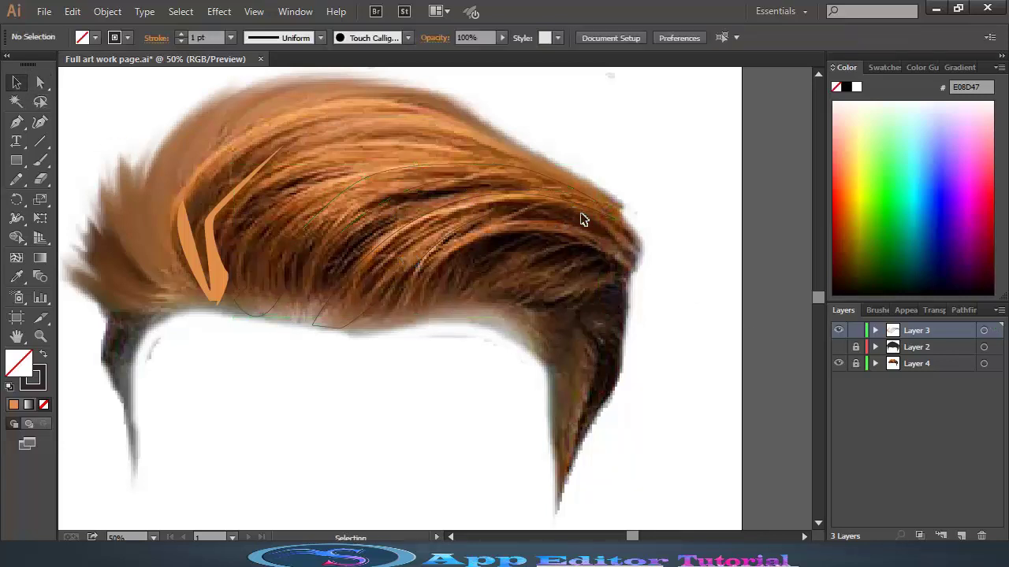
click(513, 212)
key(a)
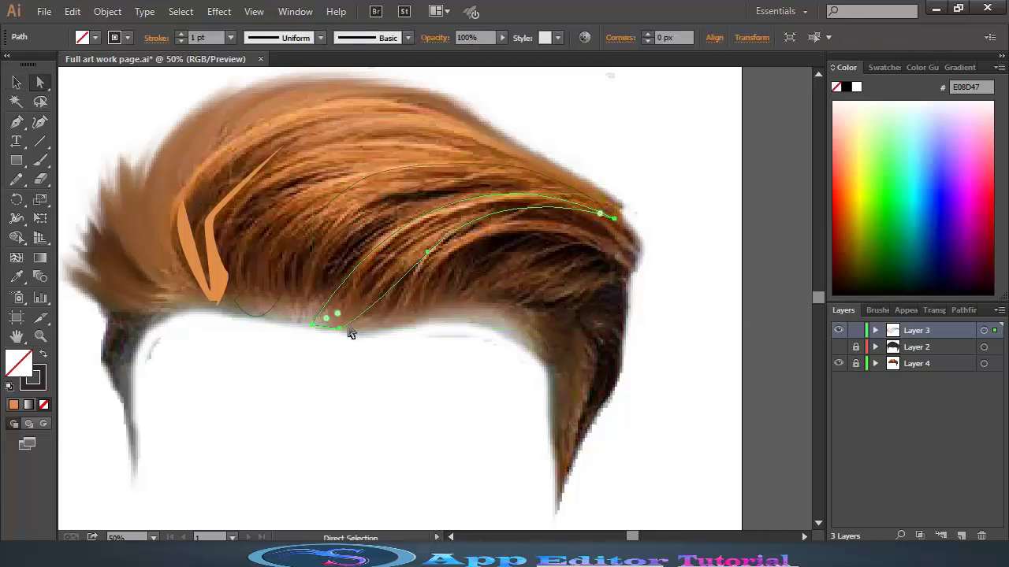
drag(350, 334, 308, 324)
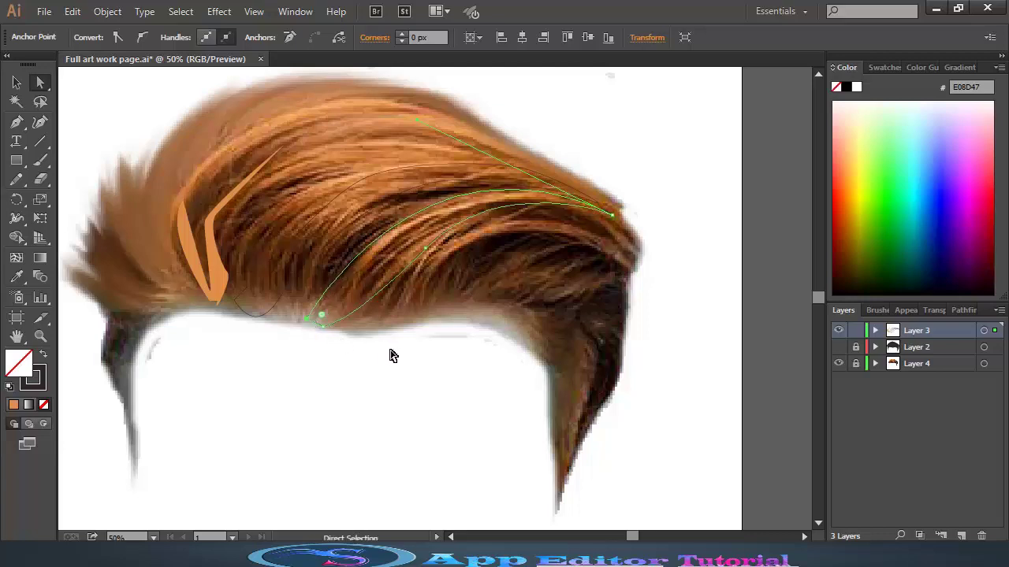
Step: Fill the top-sweep strand with dark brown from the hair and nudge its middle point
click(16, 276)
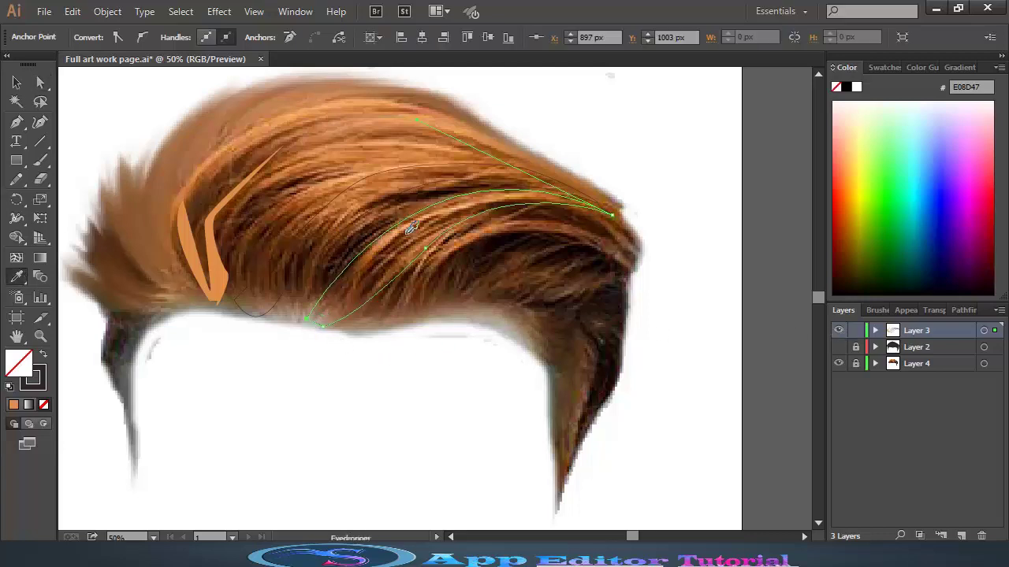
click(394, 258)
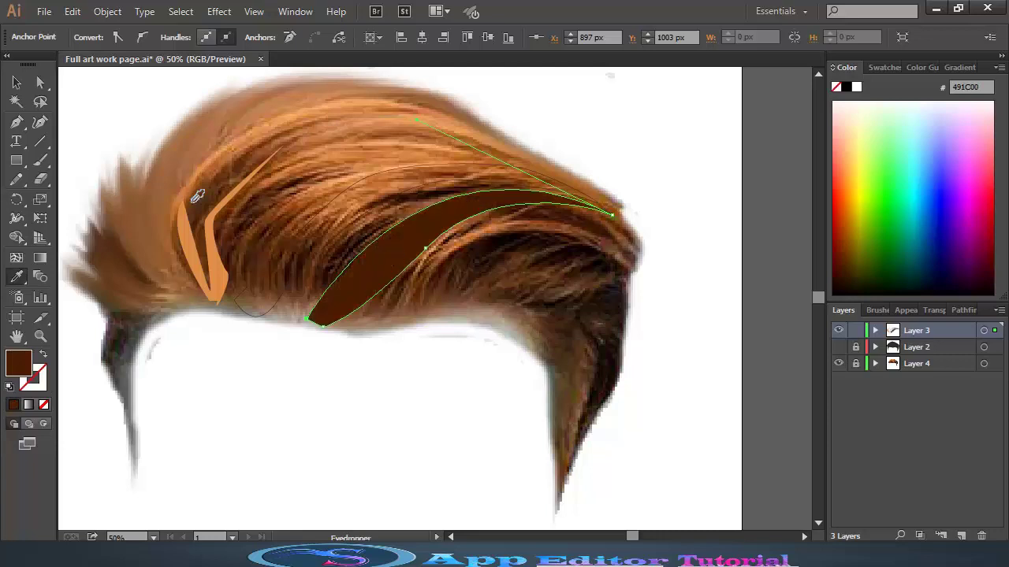
key(a)
click(425, 249)
drag(426, 249, 419, 251)
click(322, 326)
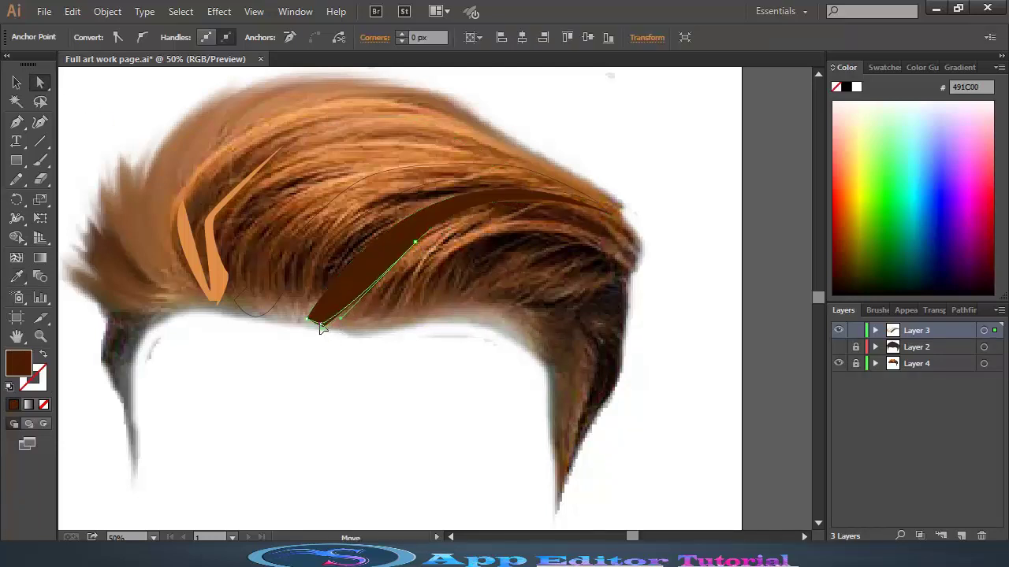
click(322, 323)
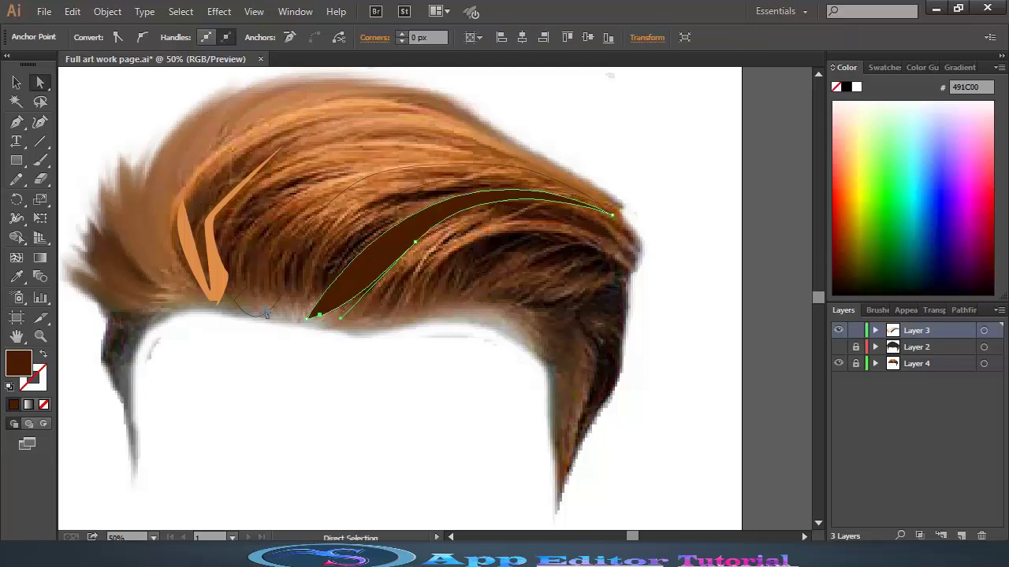
click(291, 290)
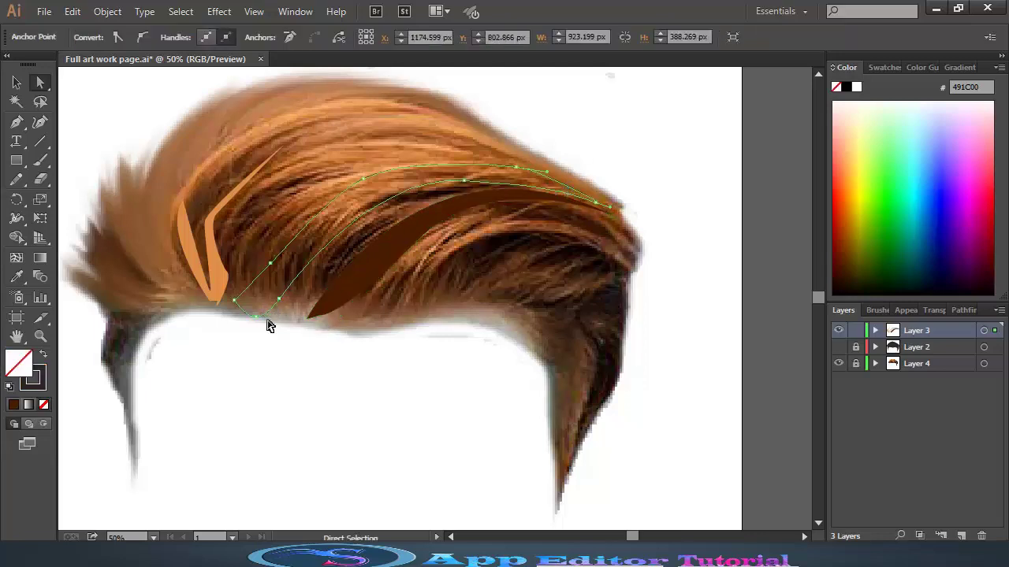
Step: Reshape the wider sweeping strand, fill it medium brown 723E1A, and lock Layer 3
drag(266, 326, 247, 299)
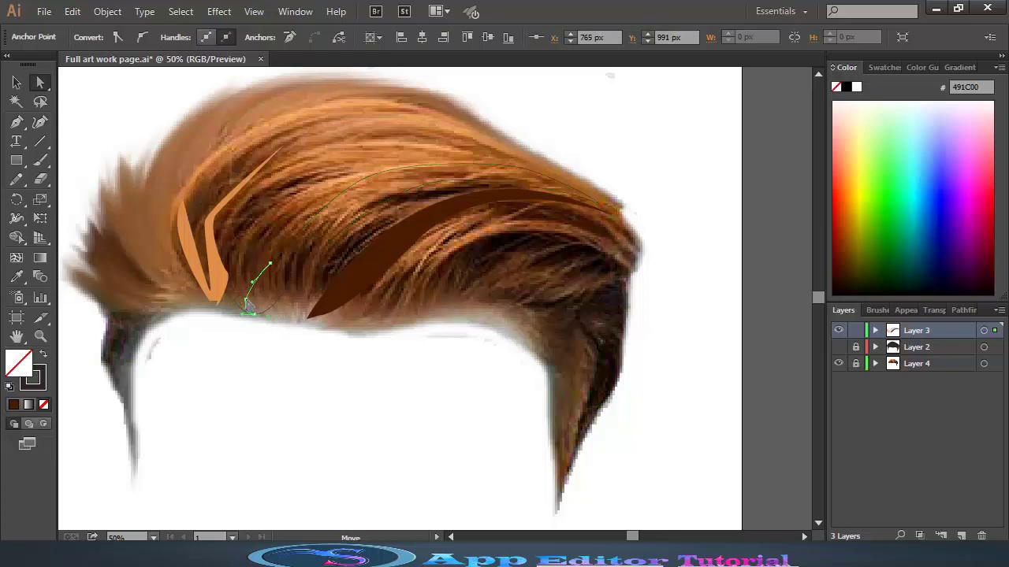
click(517, 168)
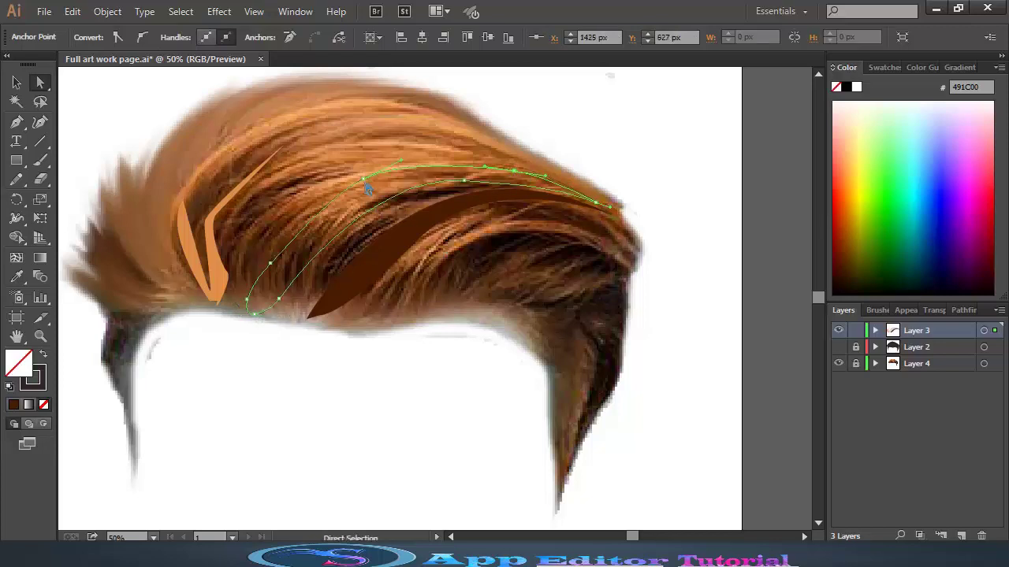
drag(402, 164, 410, 175)
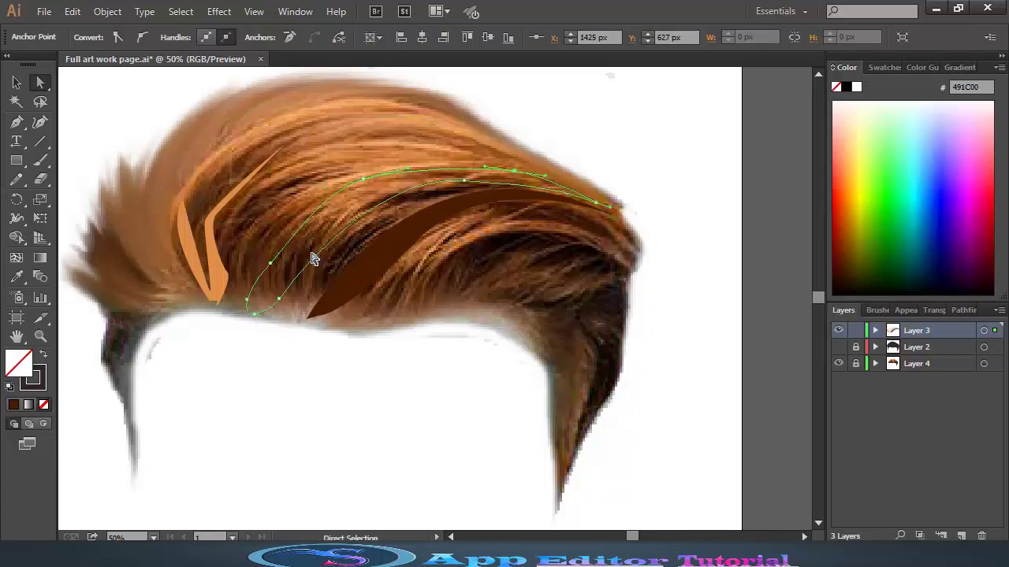
key(i)
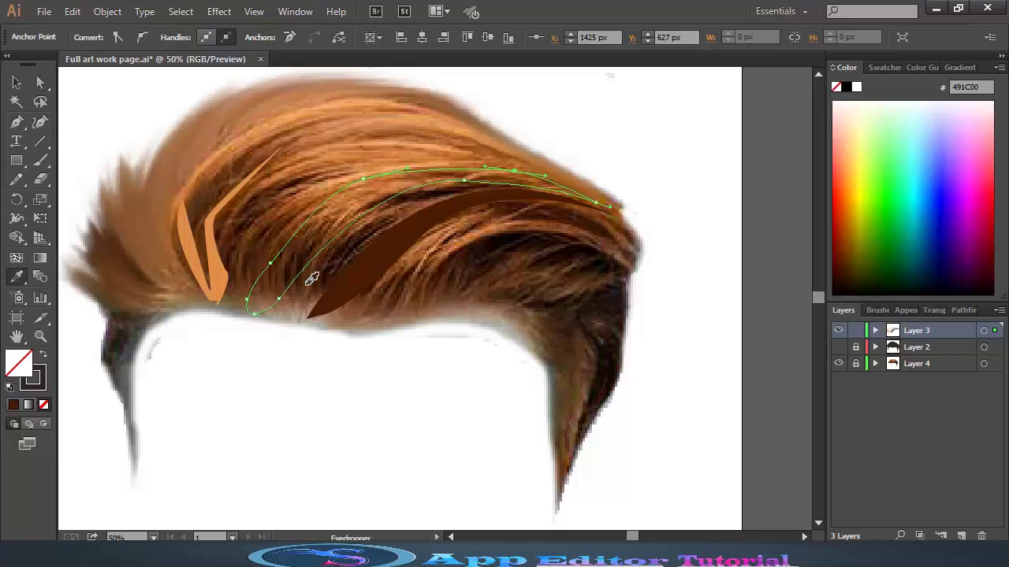
click(312, 279)
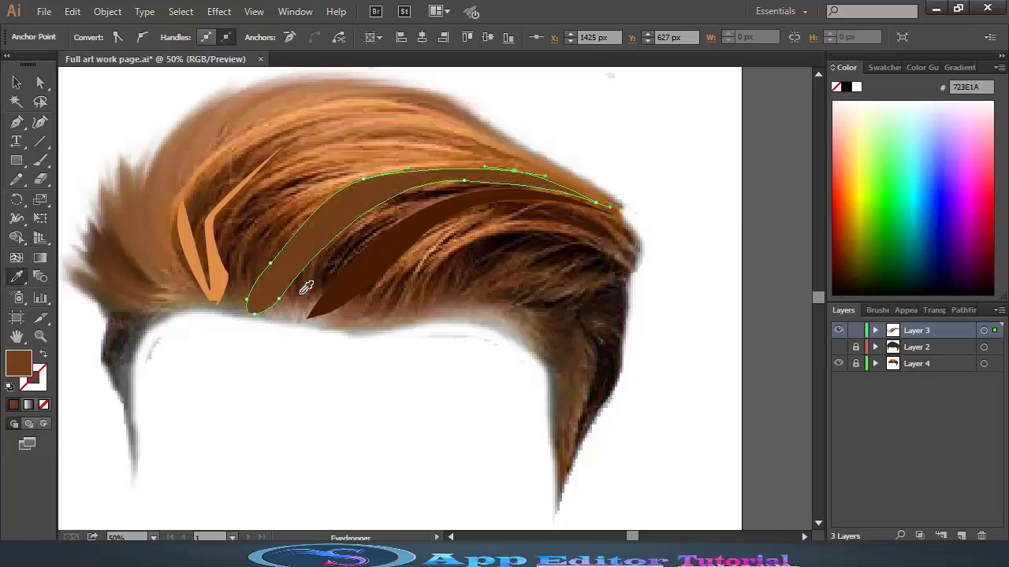
click(855, 331)
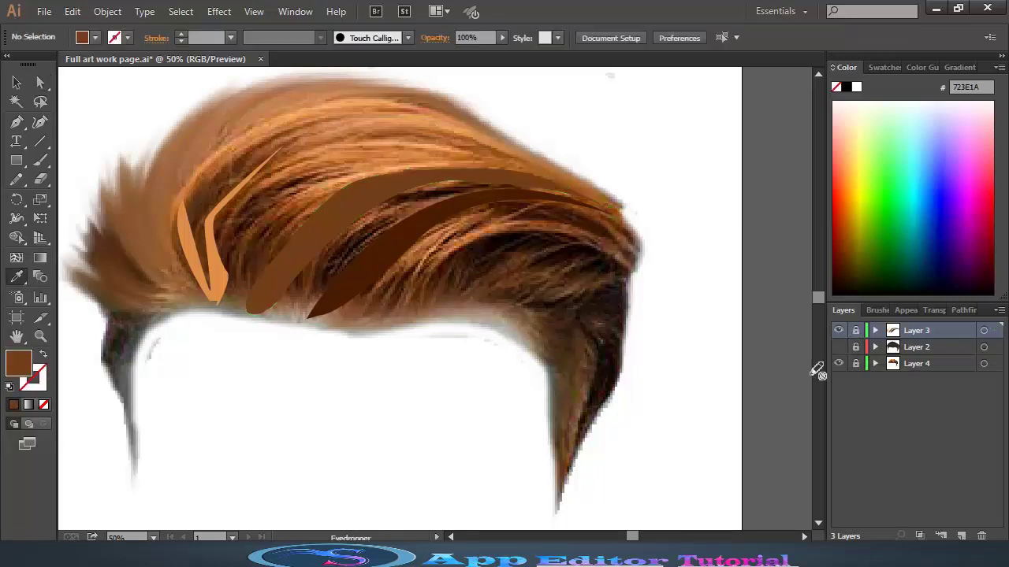
Step: Add a new layer and set up a calligraphic Paintbrush with no fill
click(961, 536)
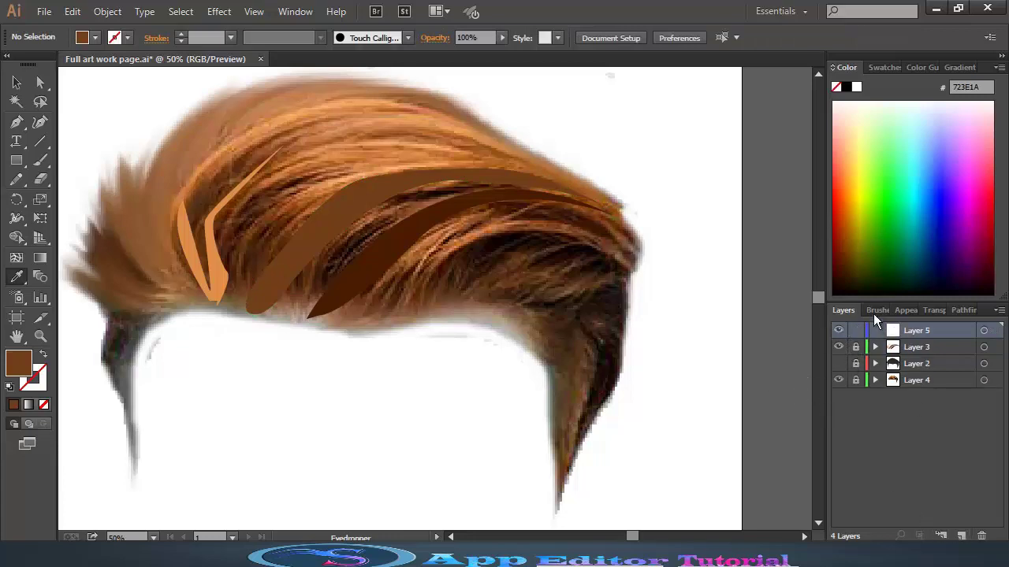
click(877, 310)
click(913, 512)
click(843, 309)
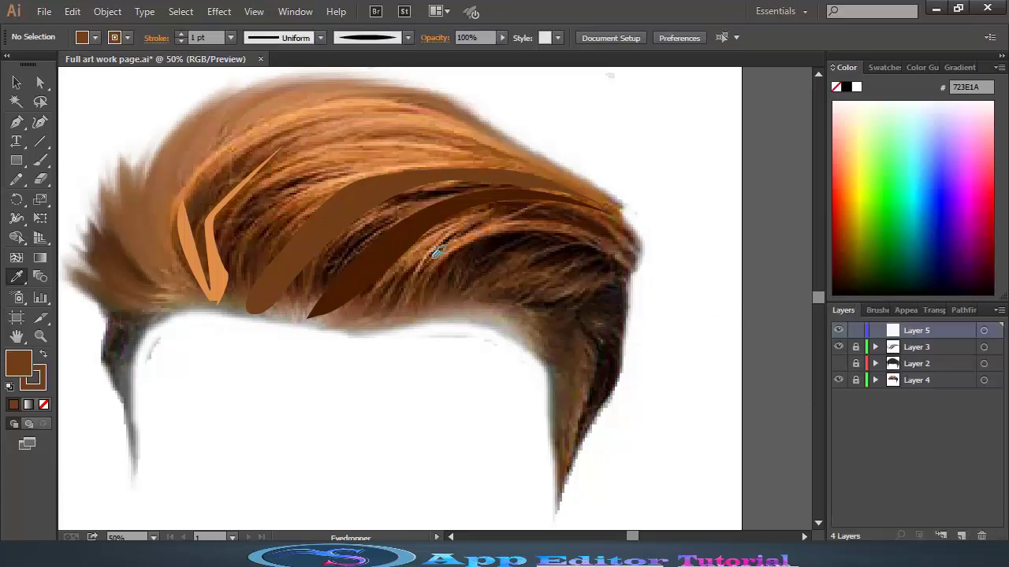
click(40, 160)
click(44, 404)
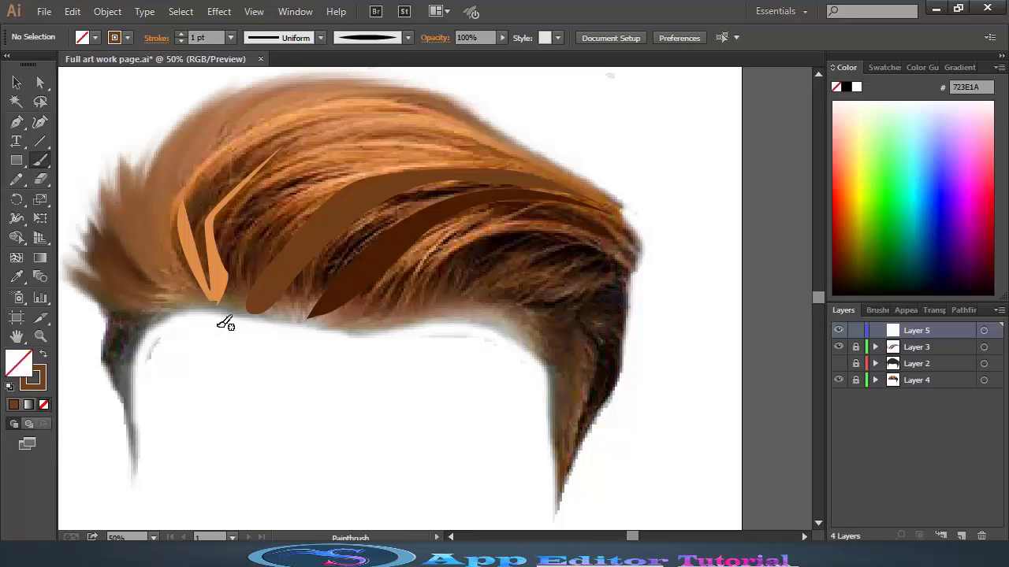
click(838, 364)
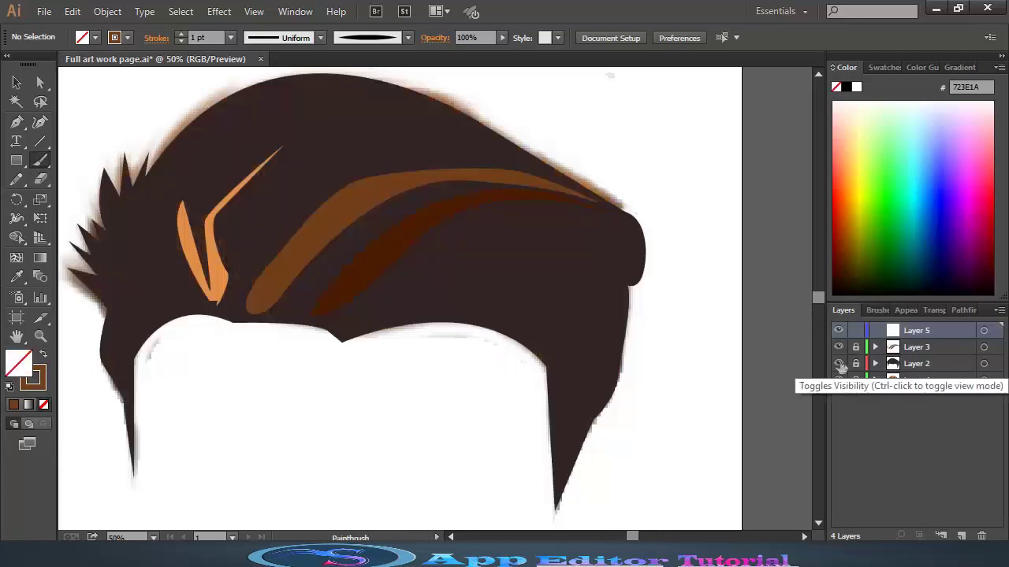
click(839, 363)
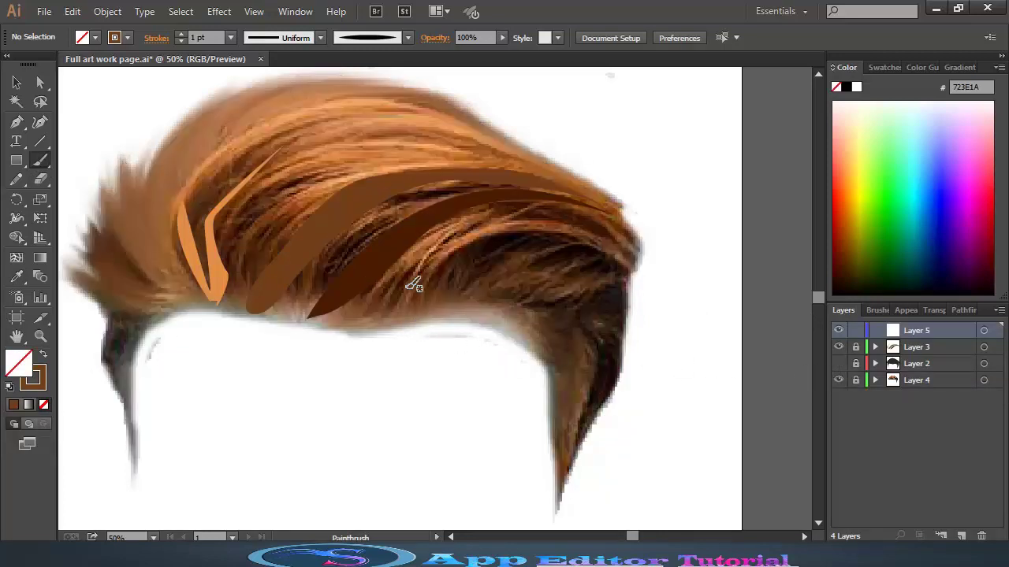
Step: Paint a thin curved stroke across the hair's right side and set its weight to 3 pt
drag(604, 246, 603, 246)
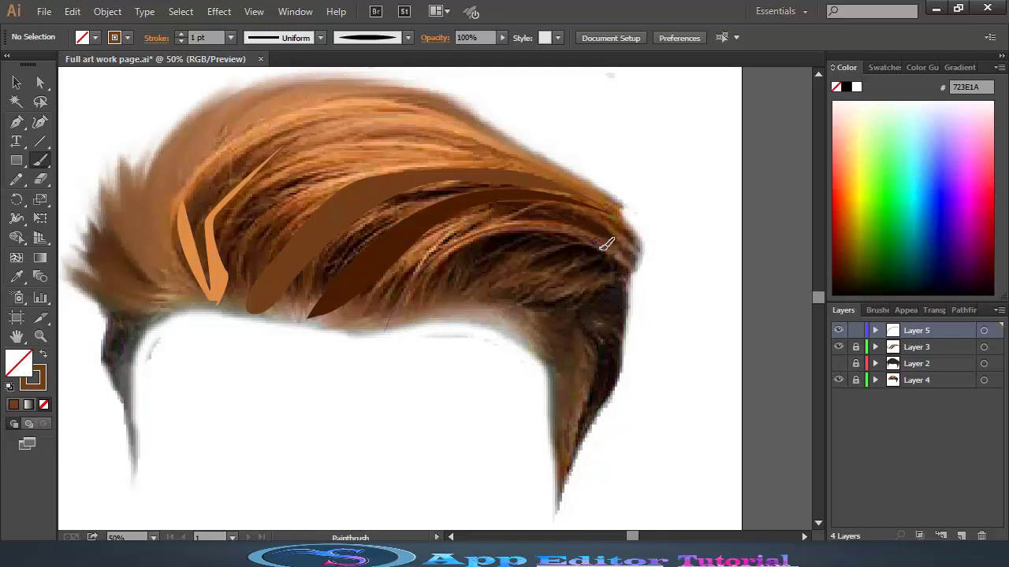
drag(433, 276, 603, 288)
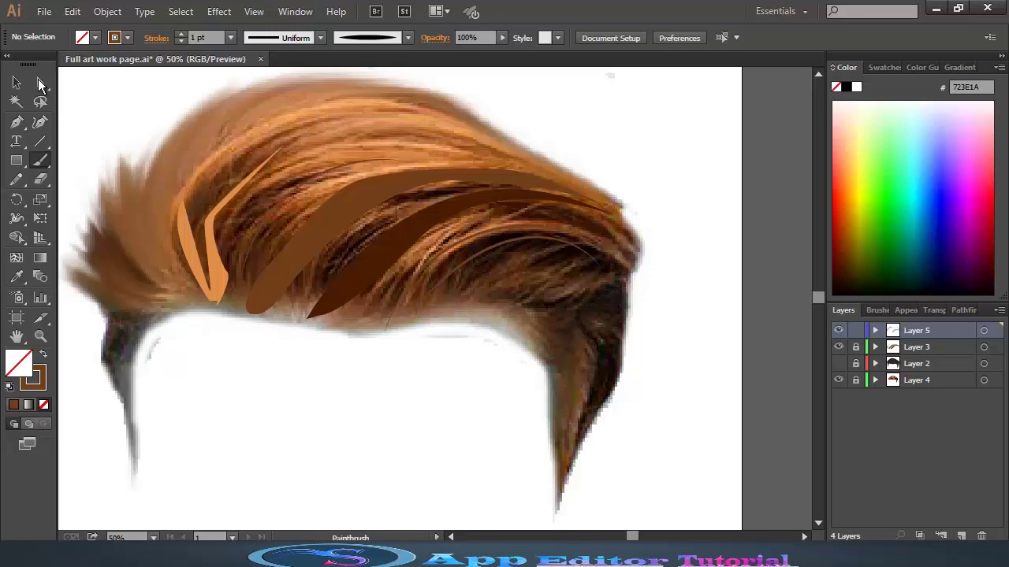
key(v)
key(ctrl+a)
click(231, 37)
click(254, 139)
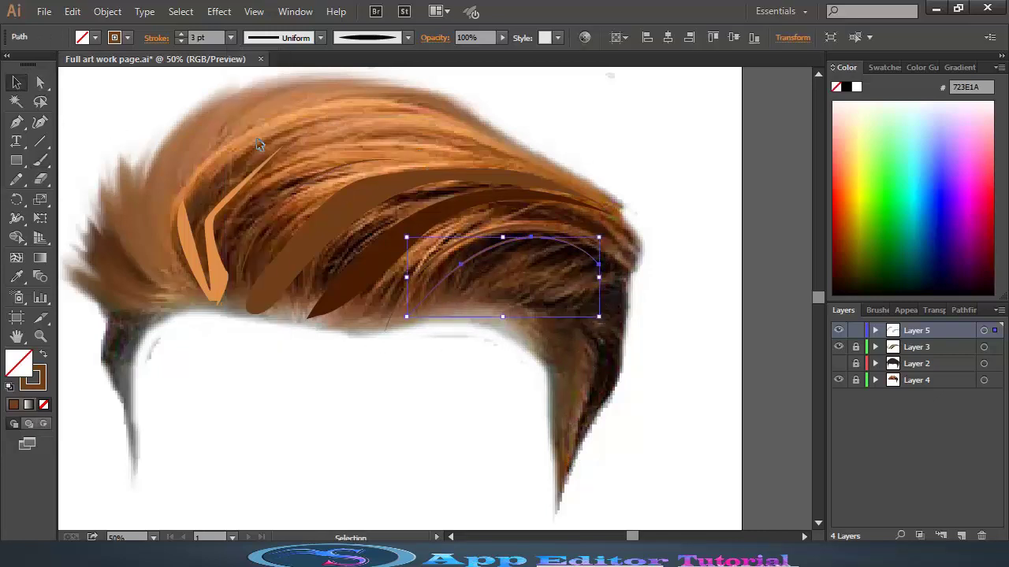
click(230, 37)
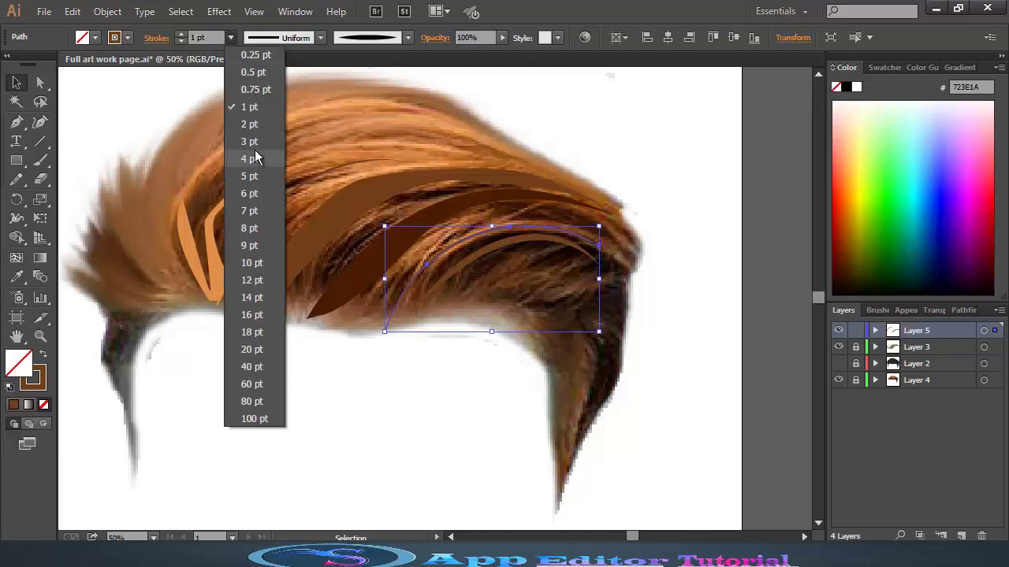
click(256, 153)
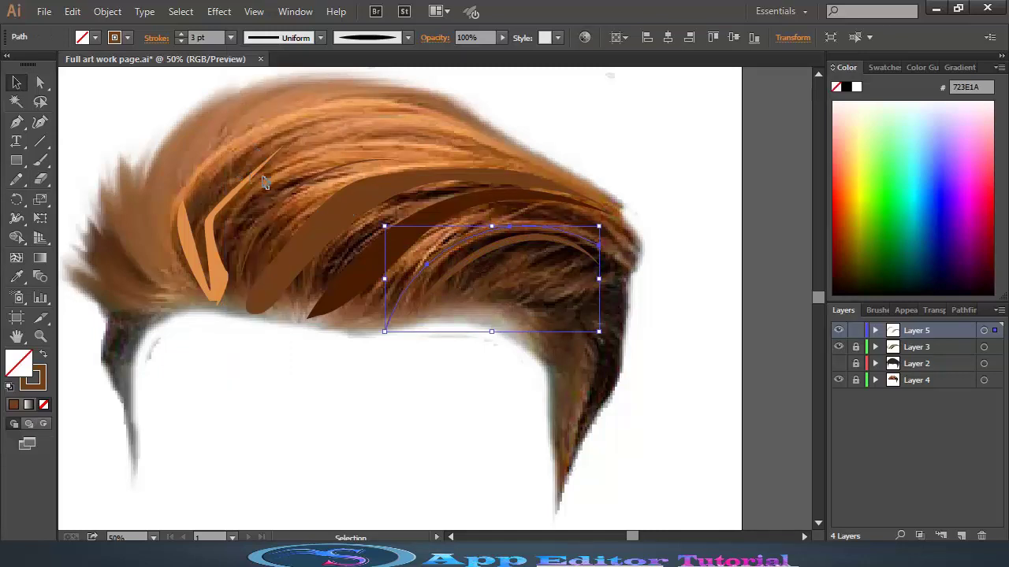
Step: Sample light orange from the hair and apply it as the stroke colour
click(40, 160)
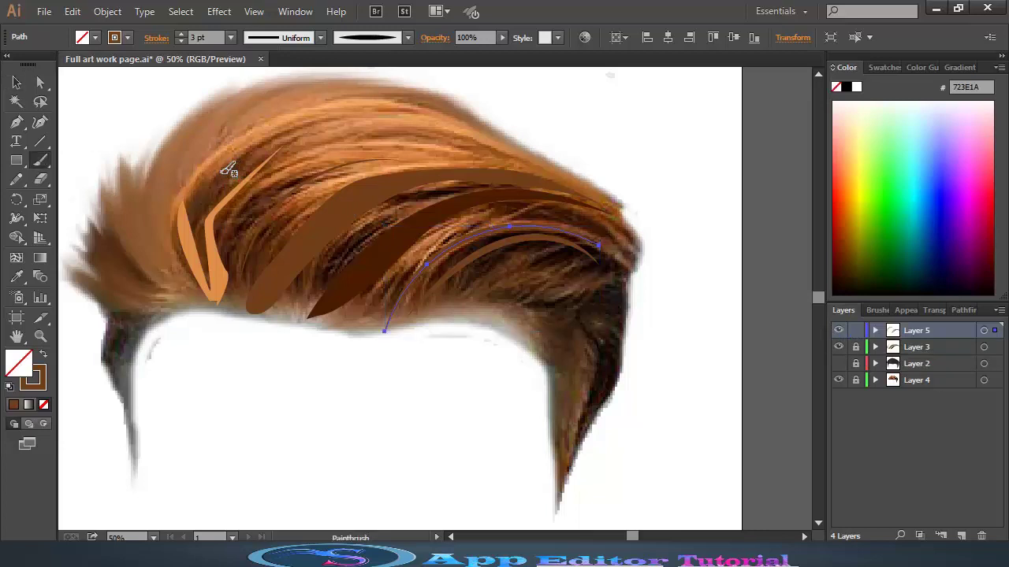
click(17, 276)
click(207, 161)
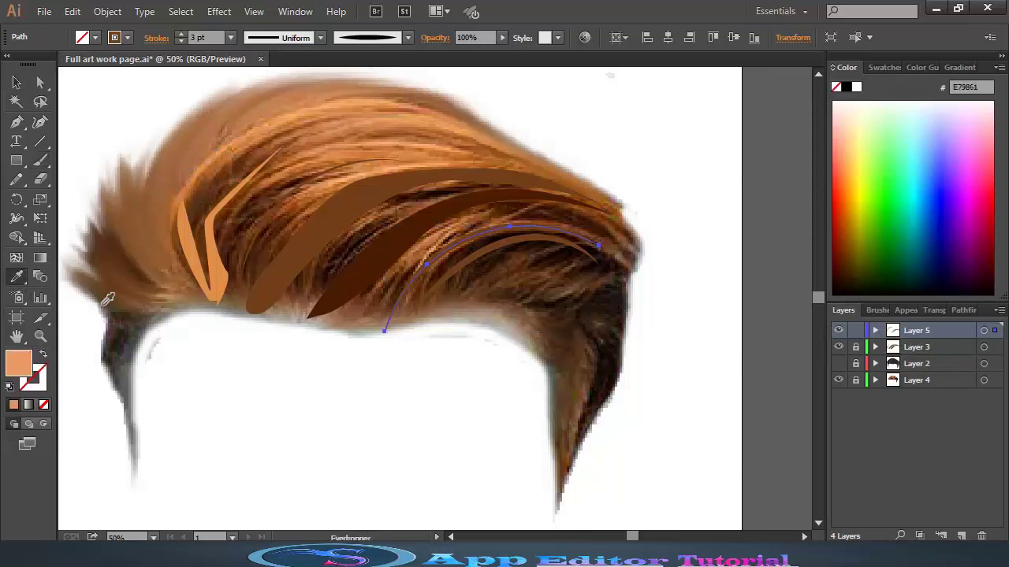
click(43, 355)
click(639, 298)
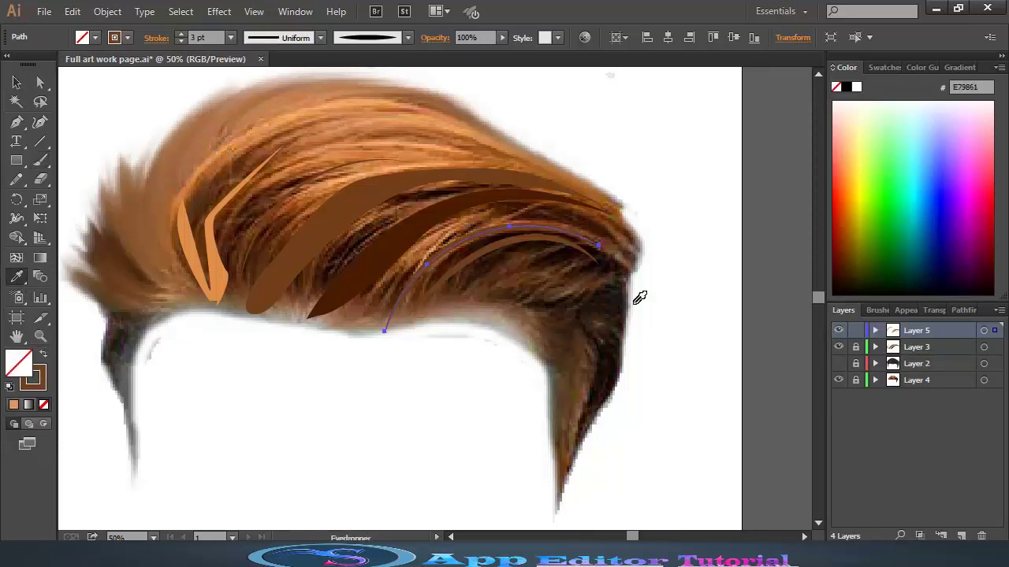
click(17, 82)
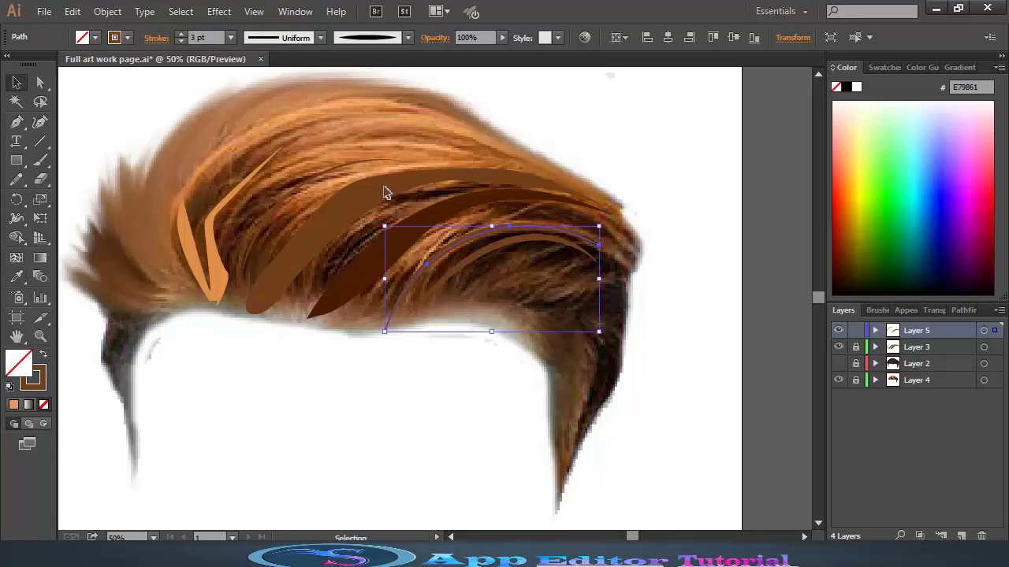
click(427, 209)
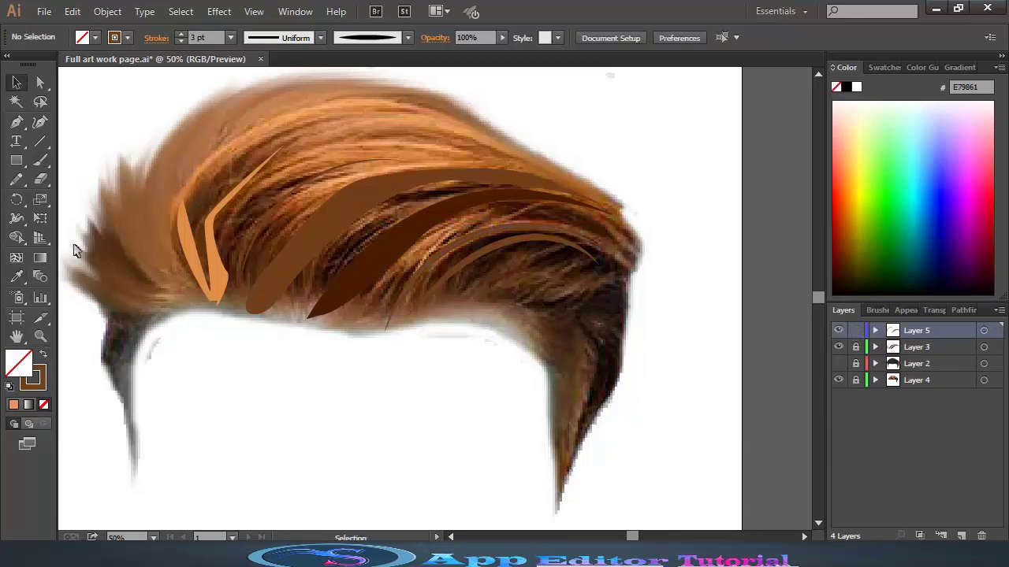
click(16, 276)
click(347, 171)
click(43, 354)
Step: Paint a light orange stroke along the top of the hair and set it to 3 pt
click(41, 160)
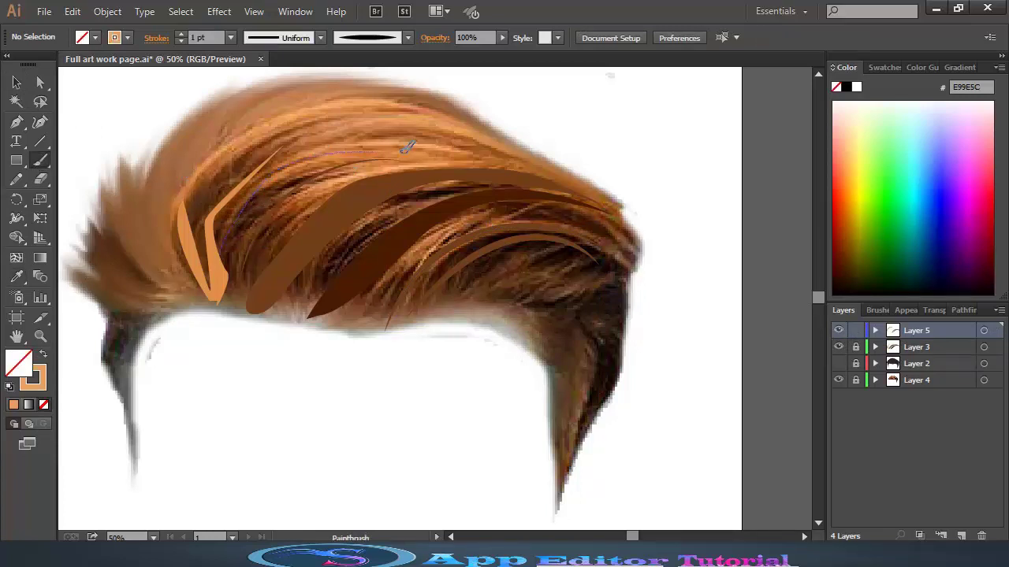
drag(542, 175, 576, 191)
click(17, 82)
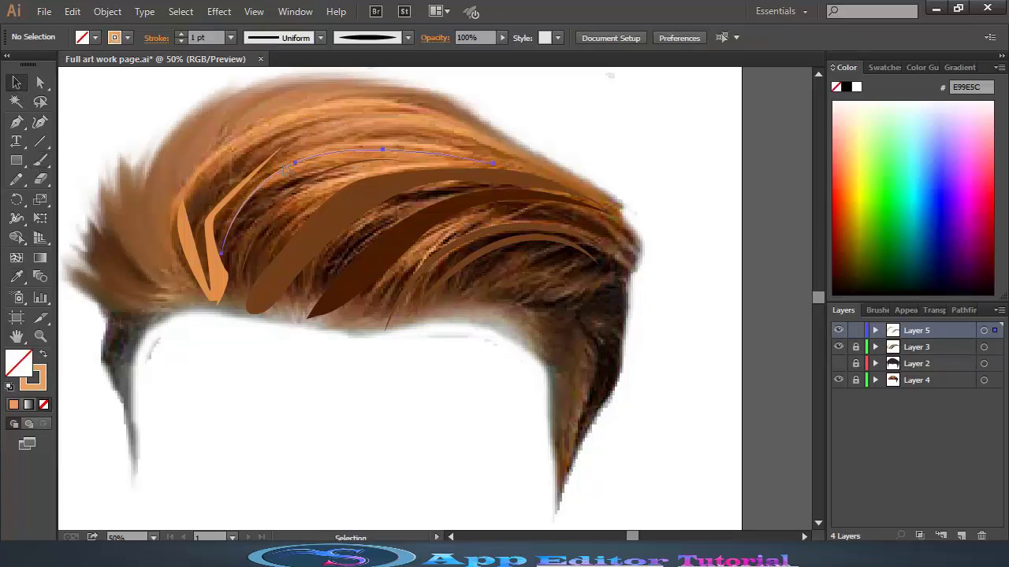
click(230, 38)
click(249, 141)
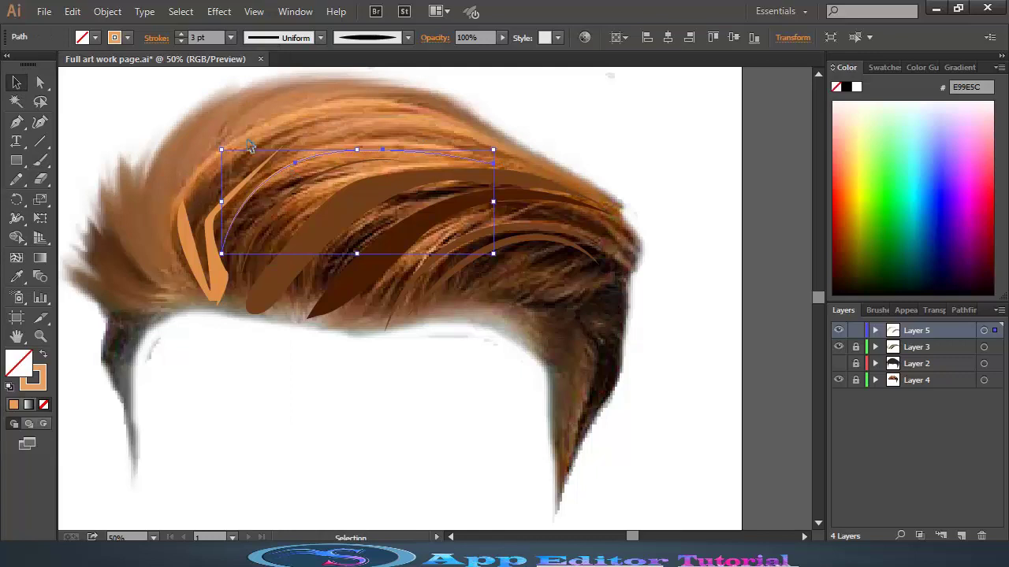
click(40, 160)
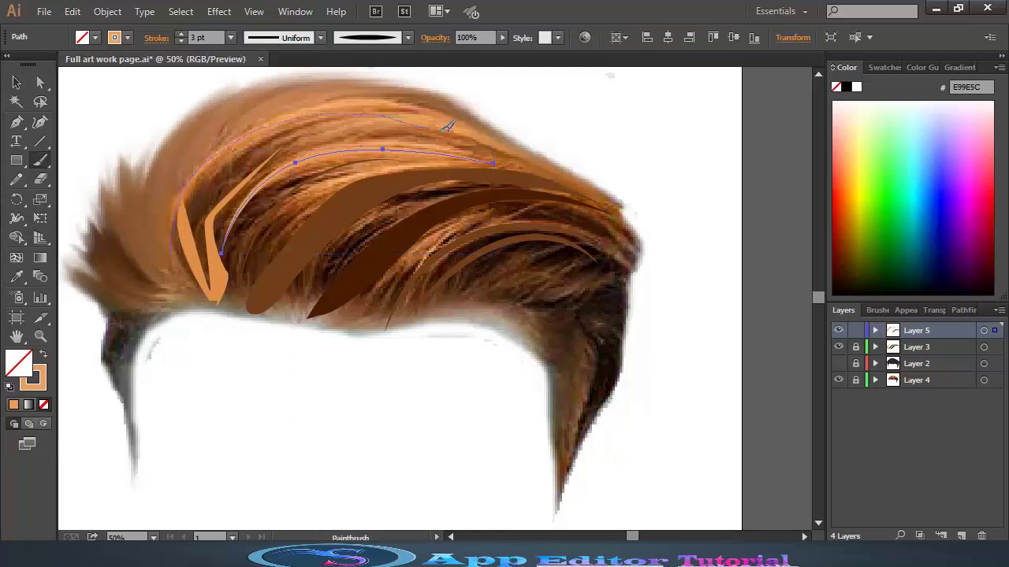
Step: Paint more orange strokes along the top edge, the brown strand, and across the middle hair
drag(447, 126, 497, 162)
scroll(489, 221, up, 2)
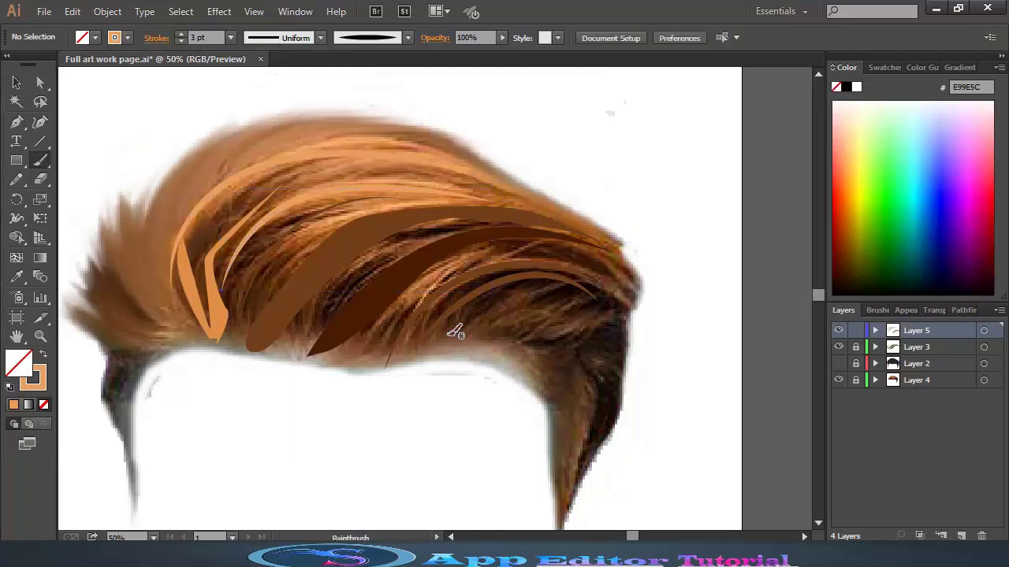
drag(387, 238, 447, 224)
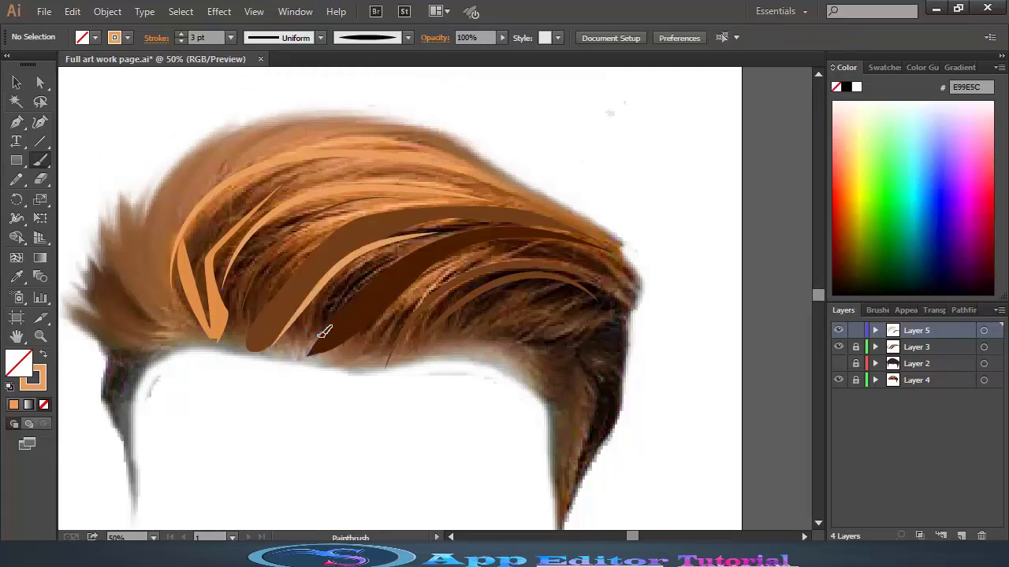
drag(323, 333, 442, 263)
drag(360, 319, 314, 350)
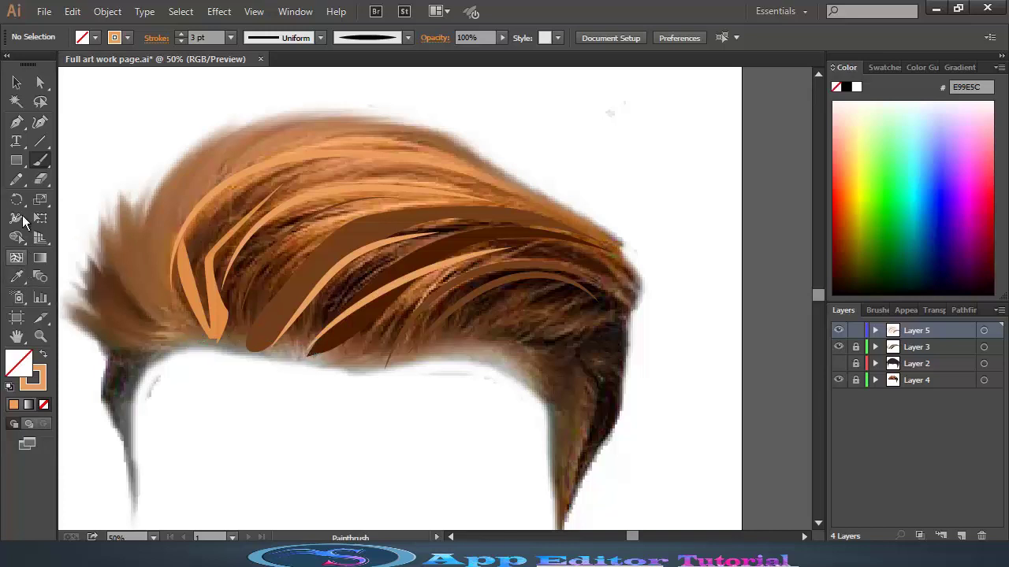
Step: Sample the dark brown hair colour and paint a curved strand across the middle of the hair
click(16, 276)
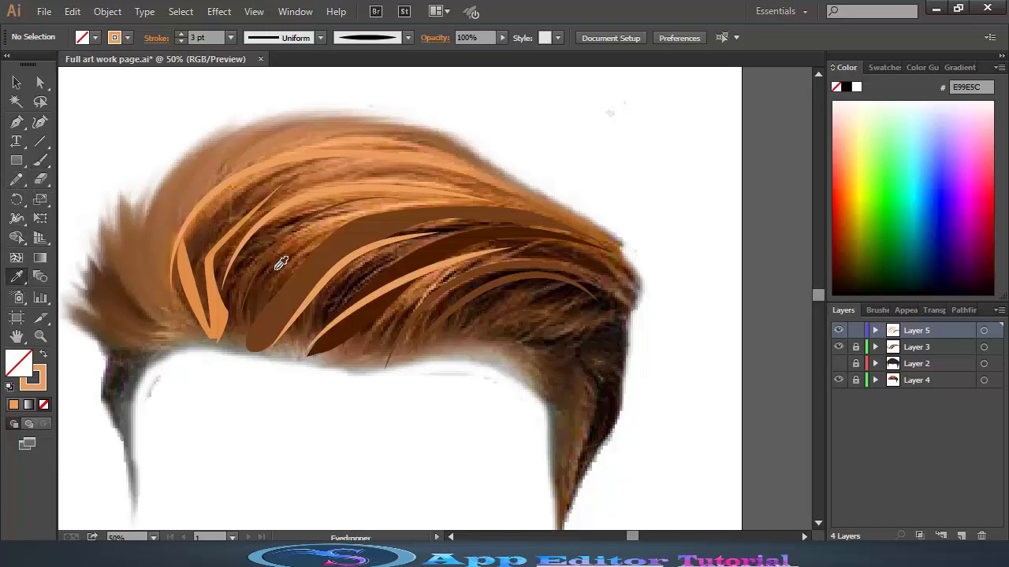
click(609, 398)
click(41, 160)
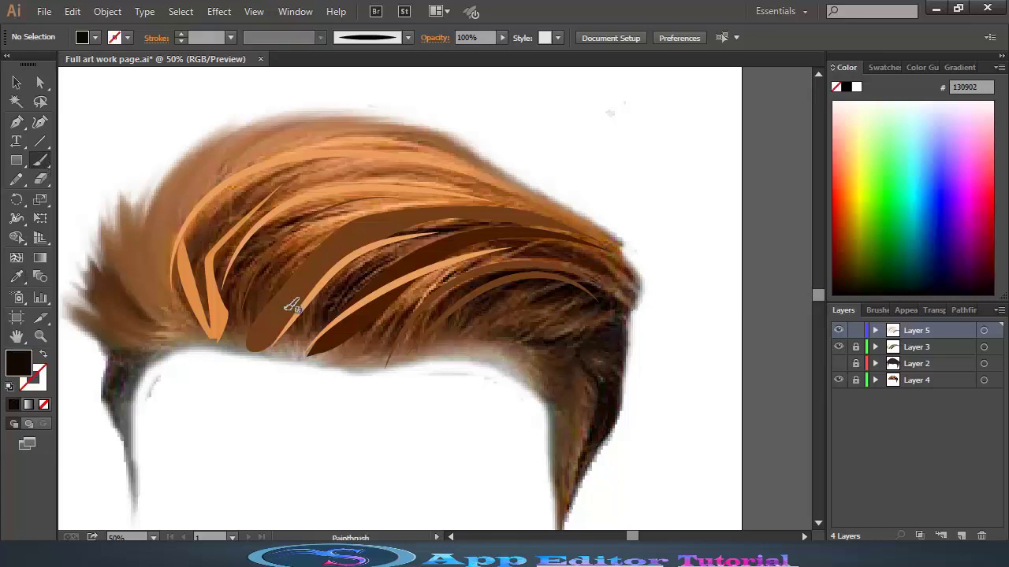
drag(386, 247, 503, 227)
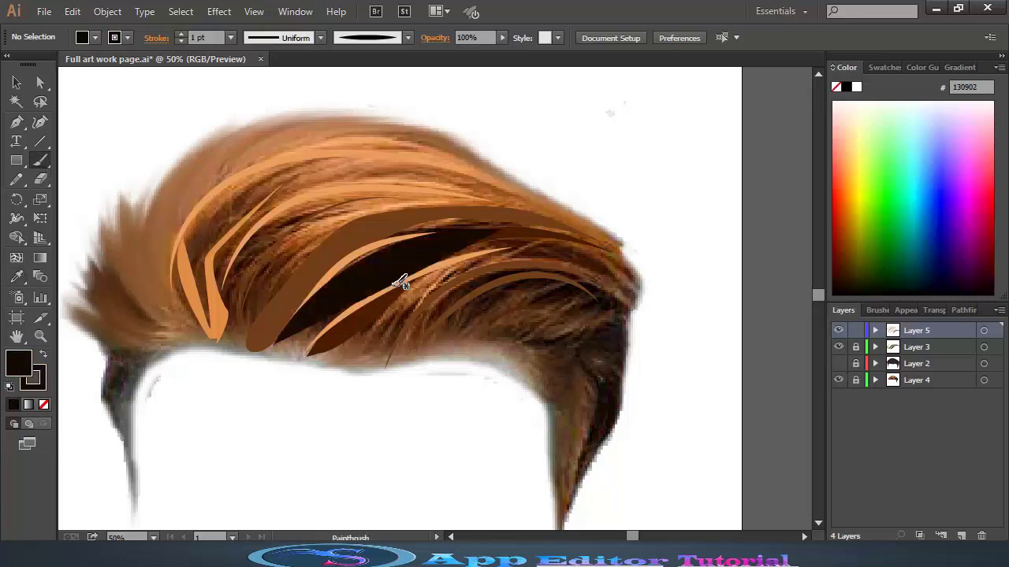
key(ctrl+z)
key(ctrl+z)
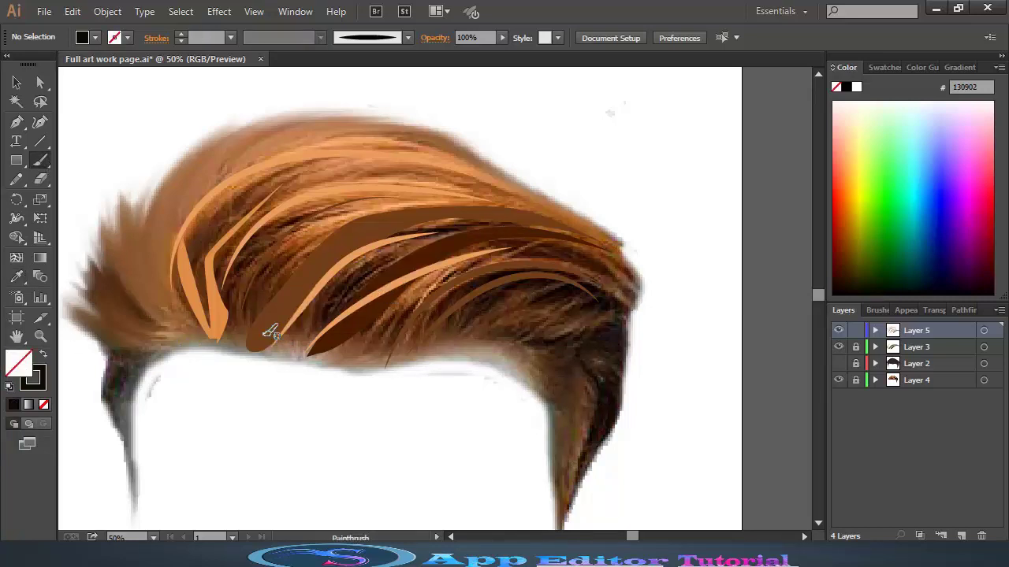
drag(505, 233, 501, 235)
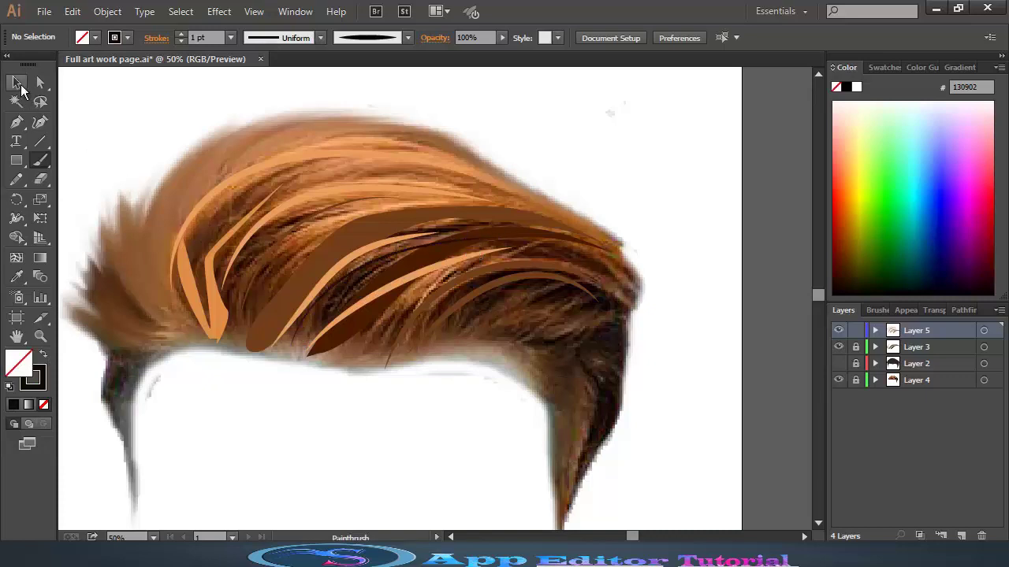
Step: Select the new curved strand and set its stroke weight to 3 pt
click(16, 82)
click(394, 259)
click(230, 38)
click(251, 148)
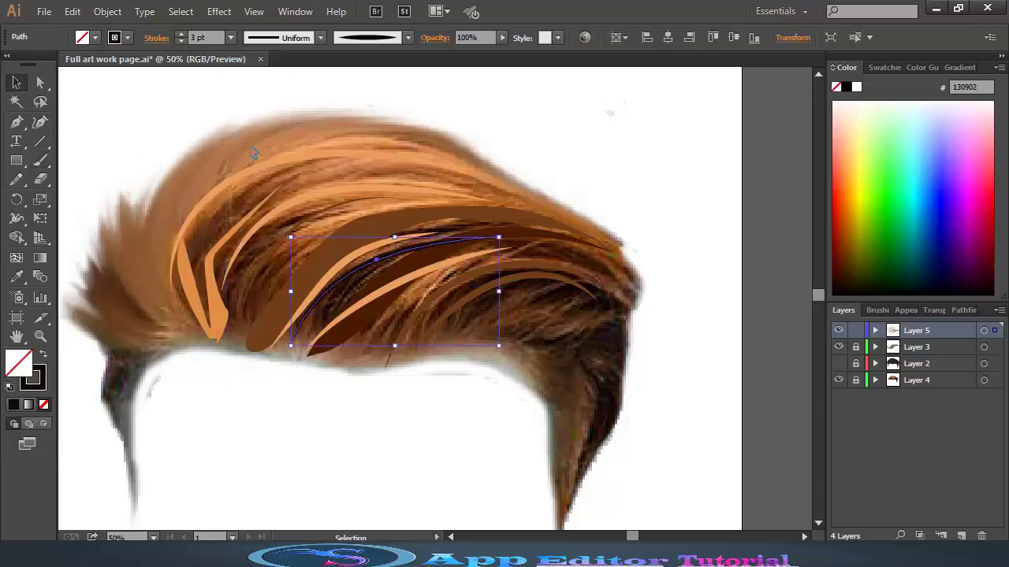
Step: Toggle the dark silhouette and photo layers' visibility to check the new strand
click(838, 364)
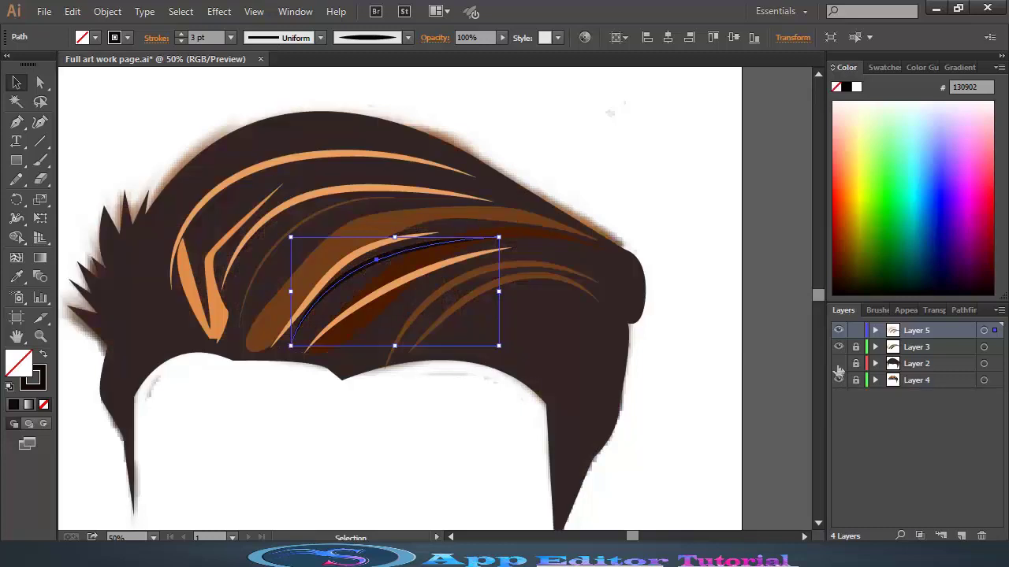
click(839, 364)
click(838, 380)
click(839, 363)
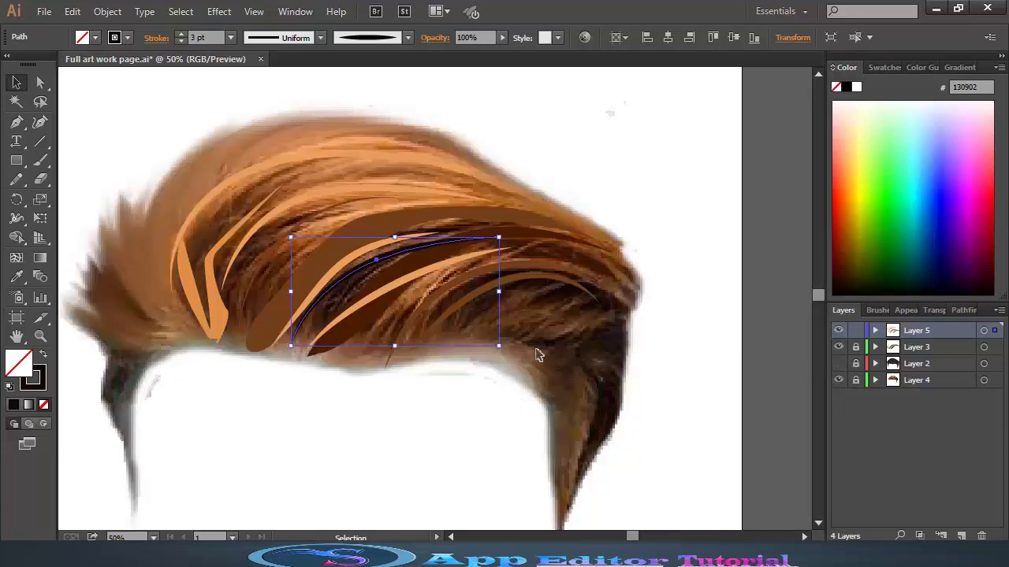
click(44, 162)
Step: Paint dark strands down the right side, at the right sideburn and along the left edge
scroll(583, 433, down, 1)
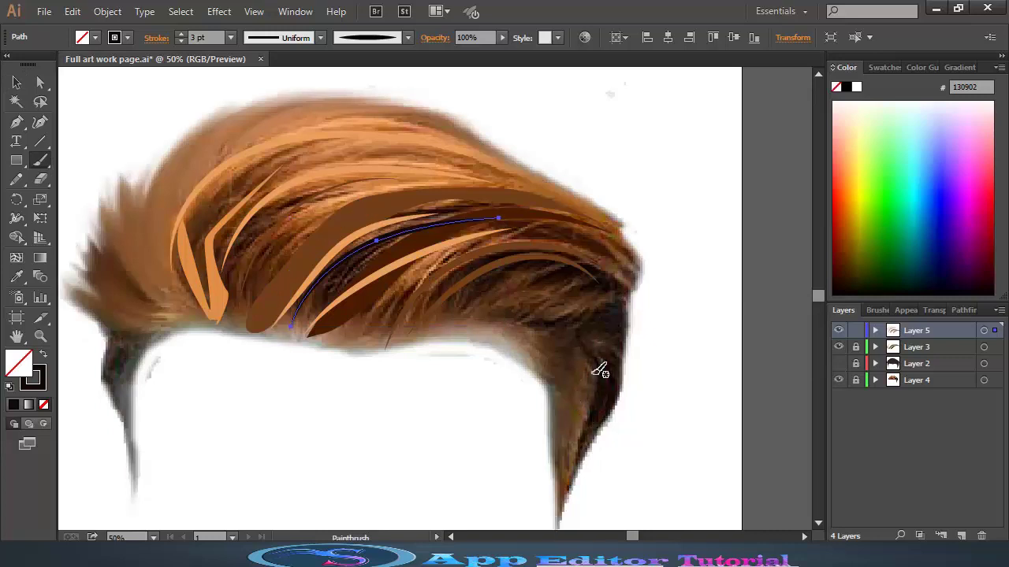
drag(603, 379, 578, 450)
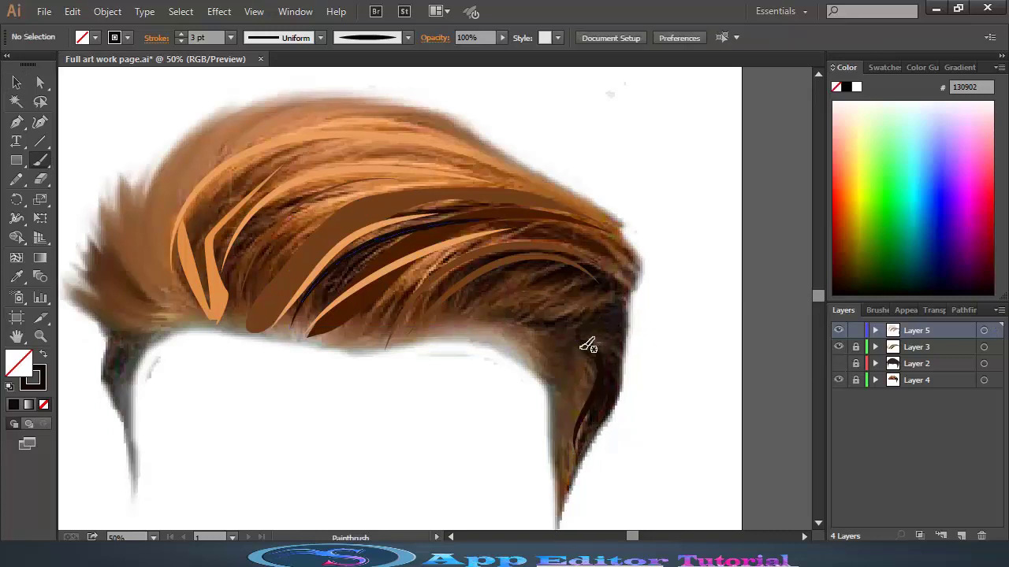
drag(610, 290, 532, 335)
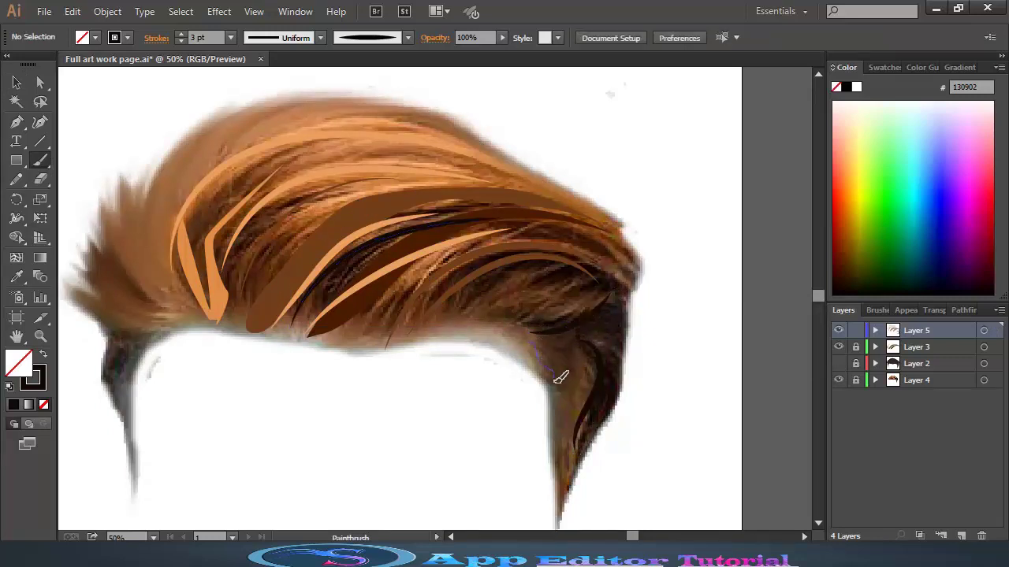
drag(560, 377, 561, 379)
drag(122, 404, 130, 345)
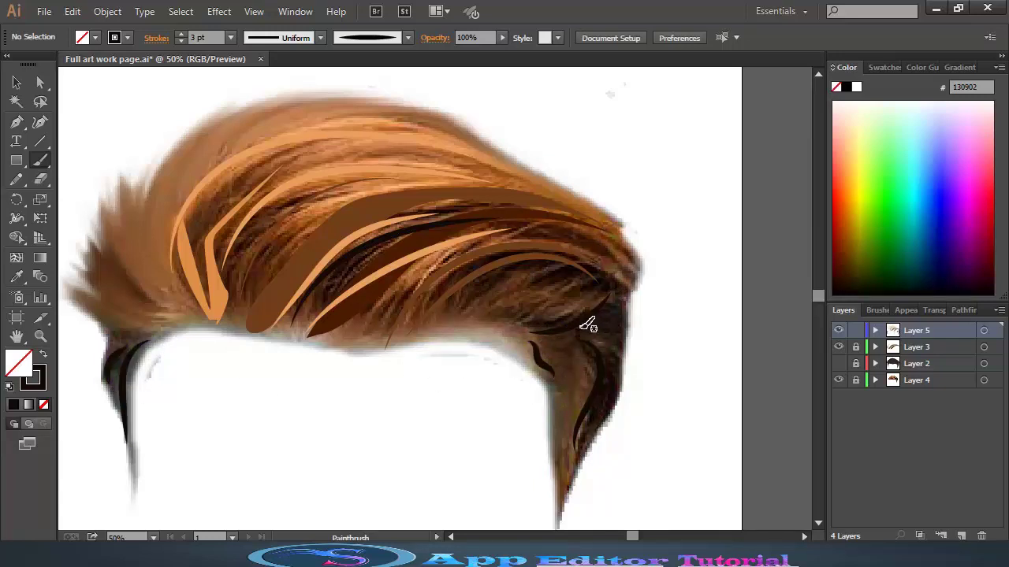
Step: Set the brush to 1 pt and add thin dark strands on the right side of the hair
click(230, 38)
click(247, 108)
drag(526, 295, 541, 275)
drag(453, 272, 512, 249)
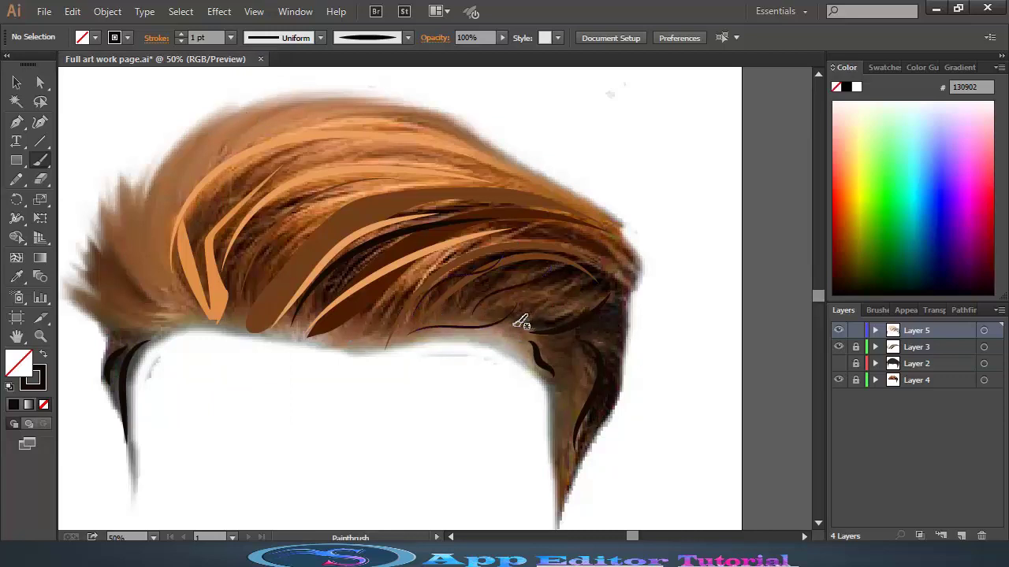
drag(523, 323, 578, 283)
click(838, 379)
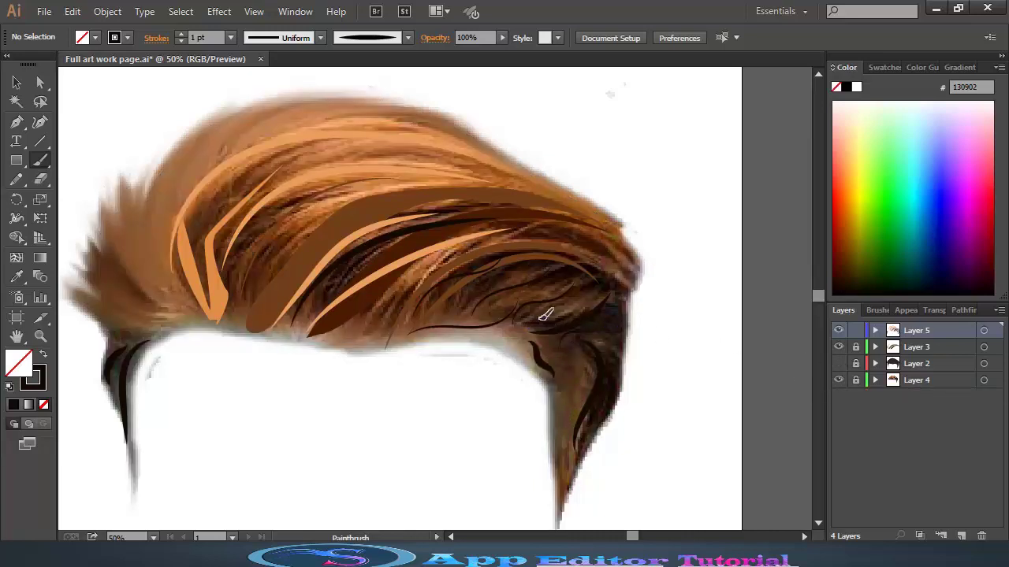
Step: Paint thin dark strands across the right hair, the upper hair and the top
drag(529, 315, 585, 289)
drag(246, 303, 321, 207)
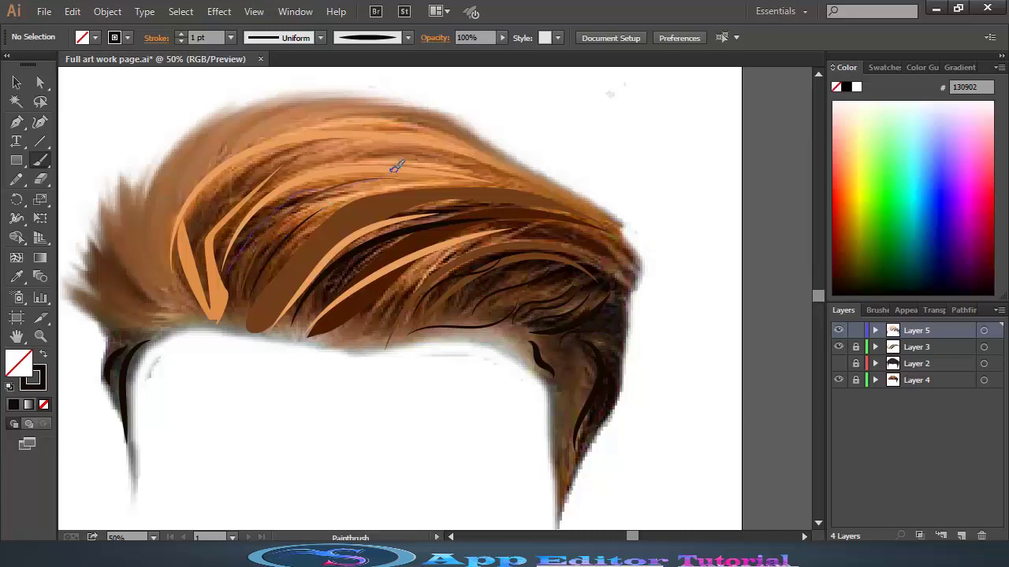
drag(396, 167, 253, 207)
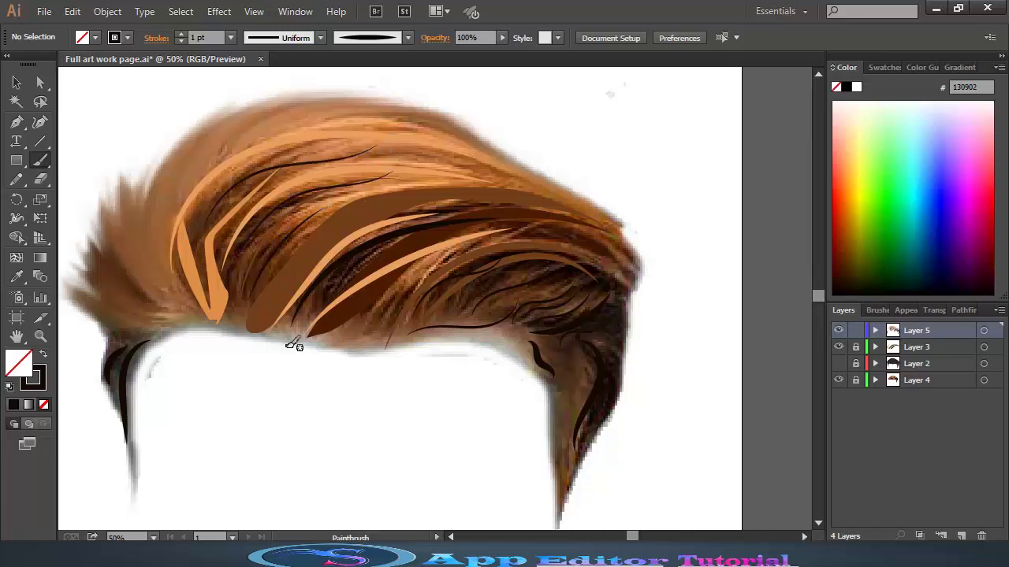
scroll(386, 344, down, 2)
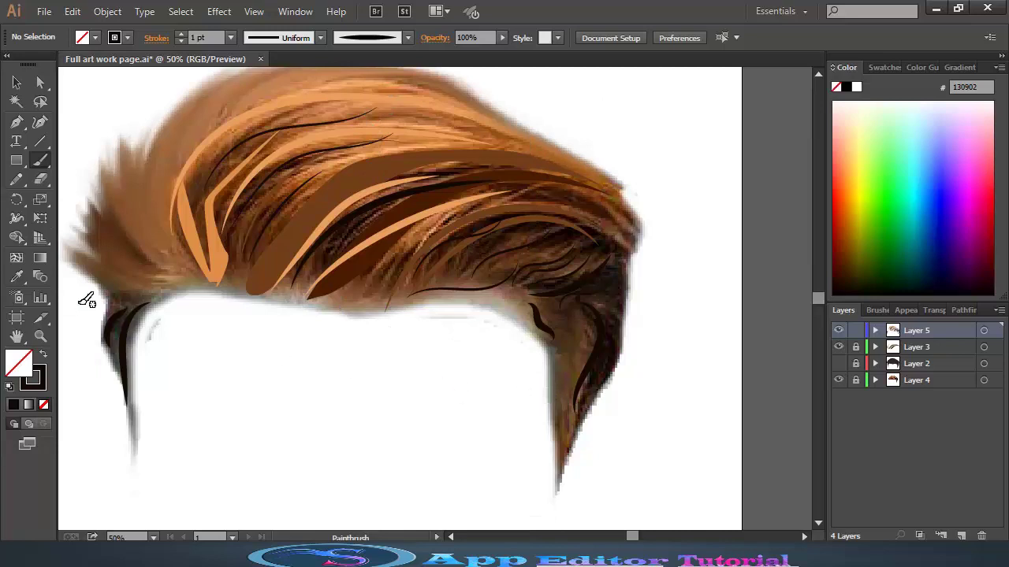
click(16, 277)
Step: Sample the light orange strand colour as the stroke and paint five thin strands across the upper hair
click(426, 234)
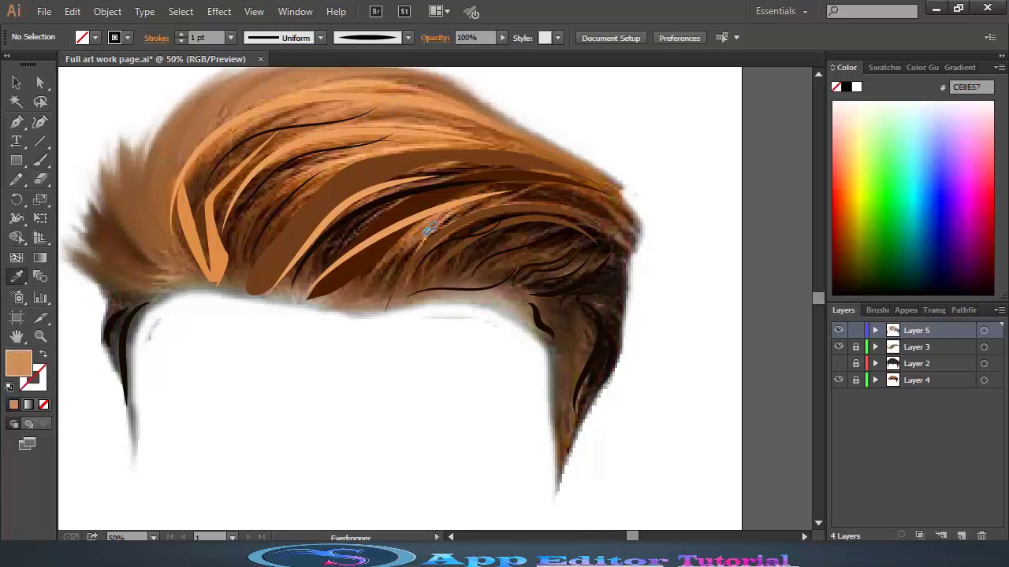
click(43, 354)
click(40, 160)
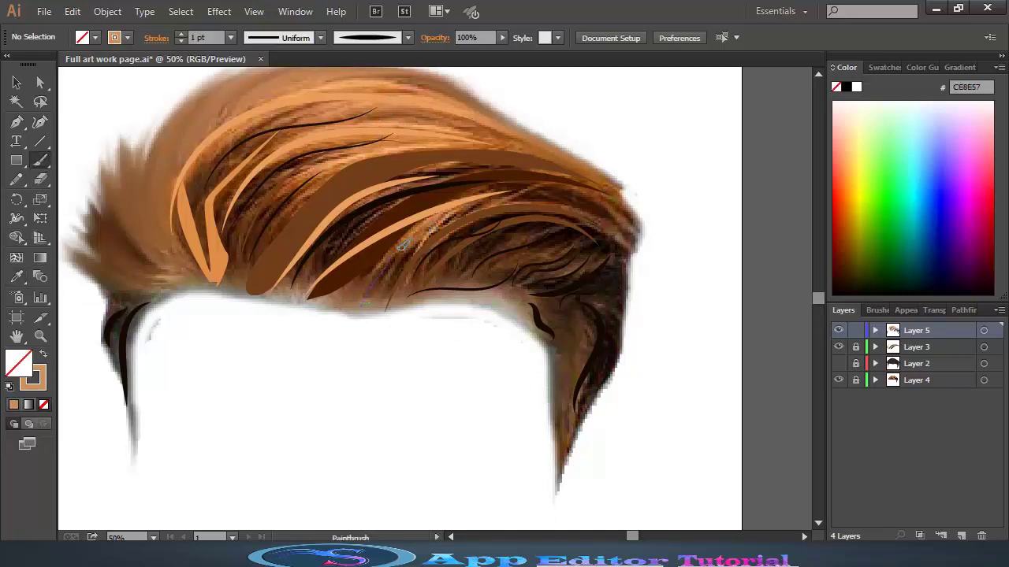
drag(494, 202, 503, 195)
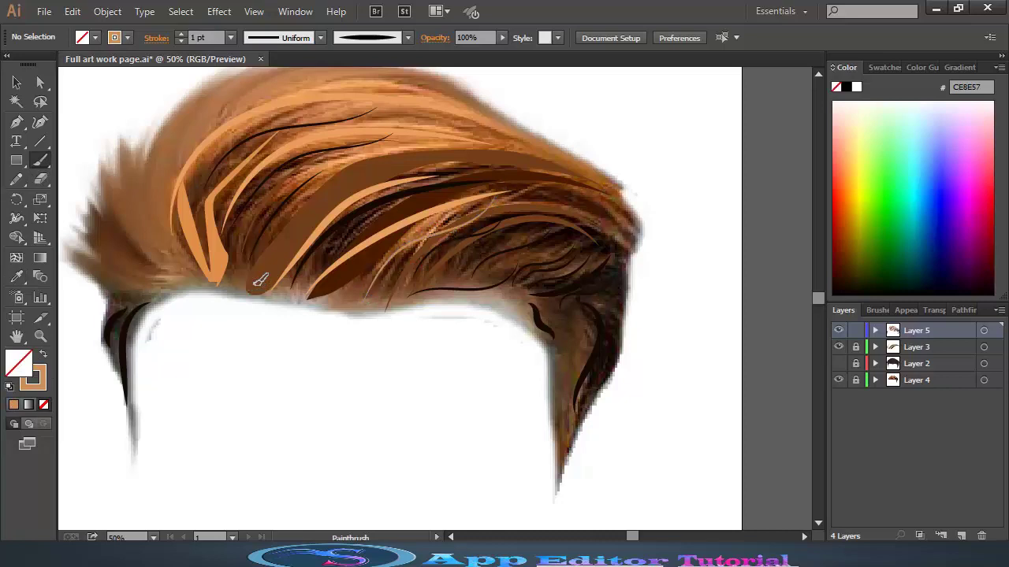
drag(314, 180, 315, 177)
drag(247, 216, 231, 276)
scroll(425, 285, up, 2)
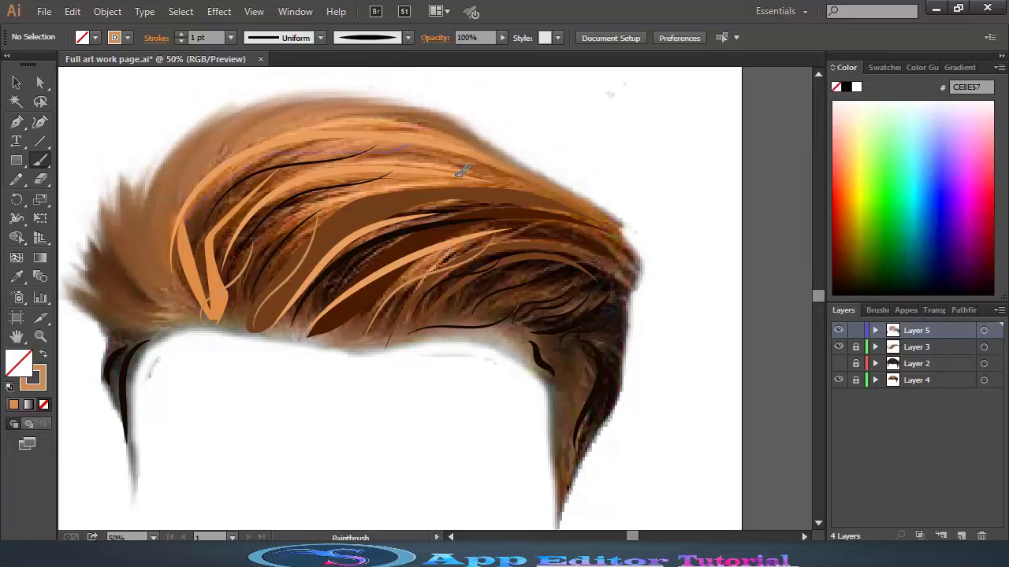
drag(463, 171, 460, 182)
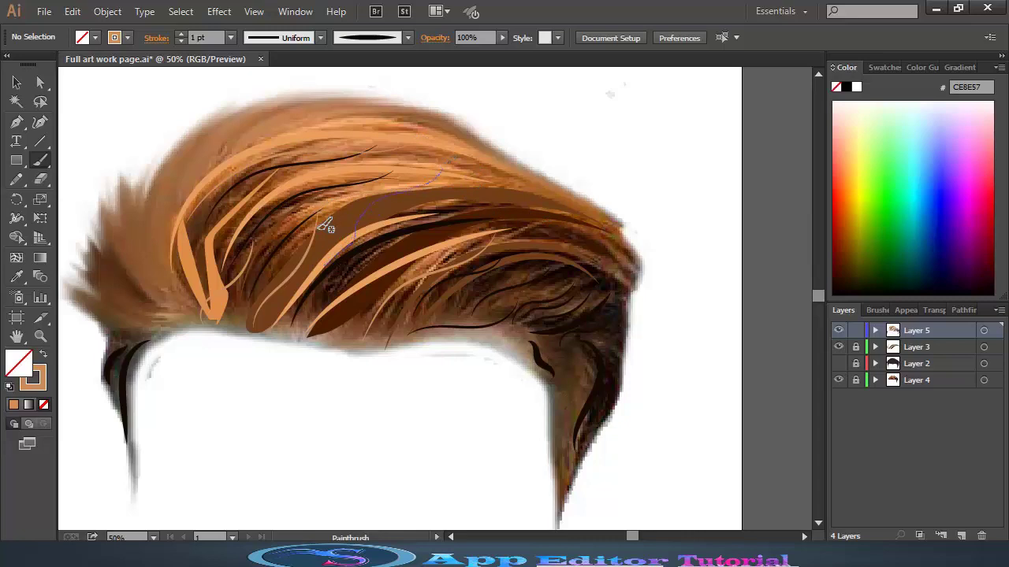
drag(325, 226, 313, 239)
Step: Sample the 7E593F brown as the stroke colour and paint a strand along the left hair edge
click(17, 276)
click(146, 316)
click(42, 354)
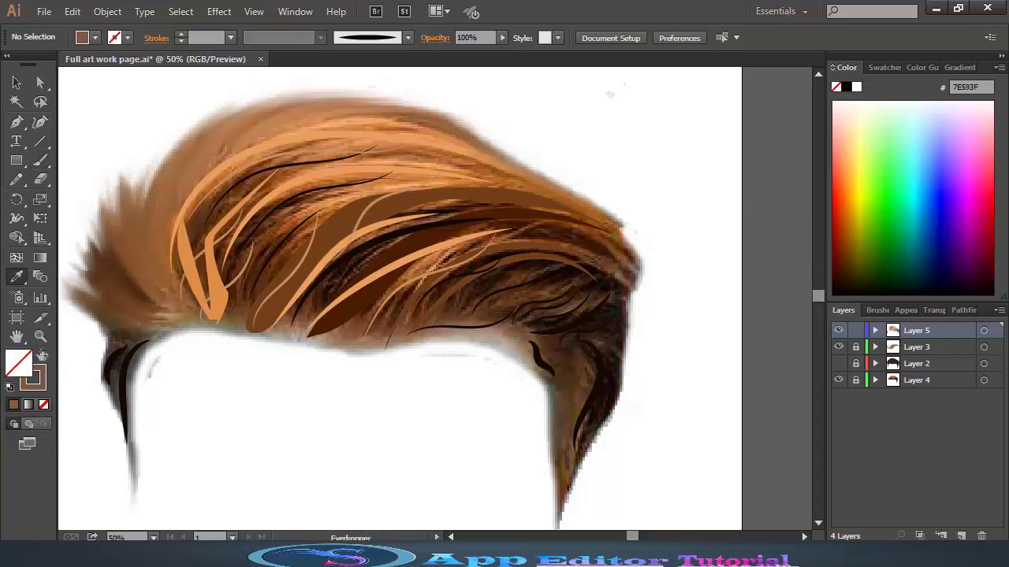
key(b)
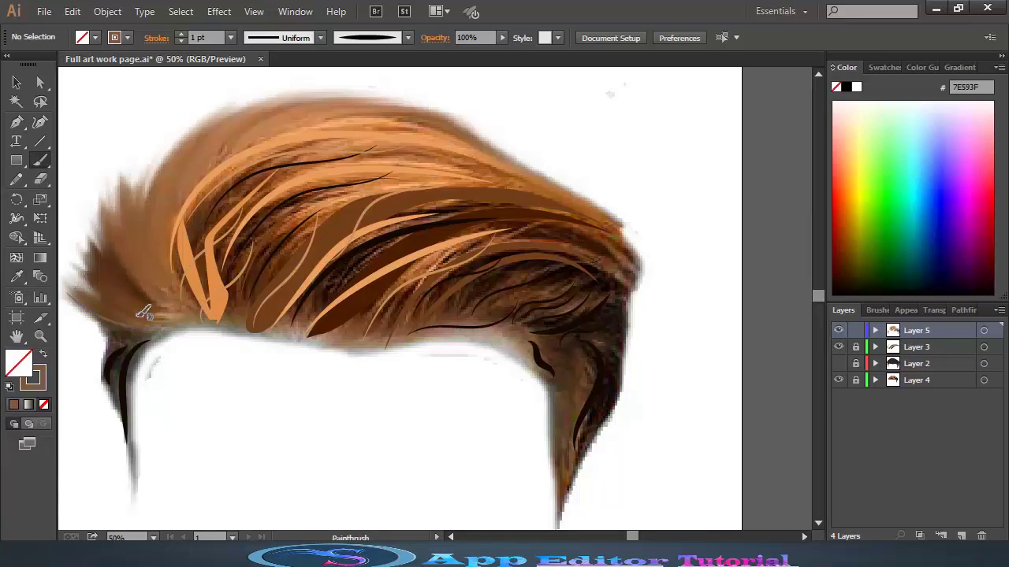
drag(94, 246, 175, 320)
Step: Select the brown left-edge strand and thicken it to 3 pt
key(a)
click(117, 298)
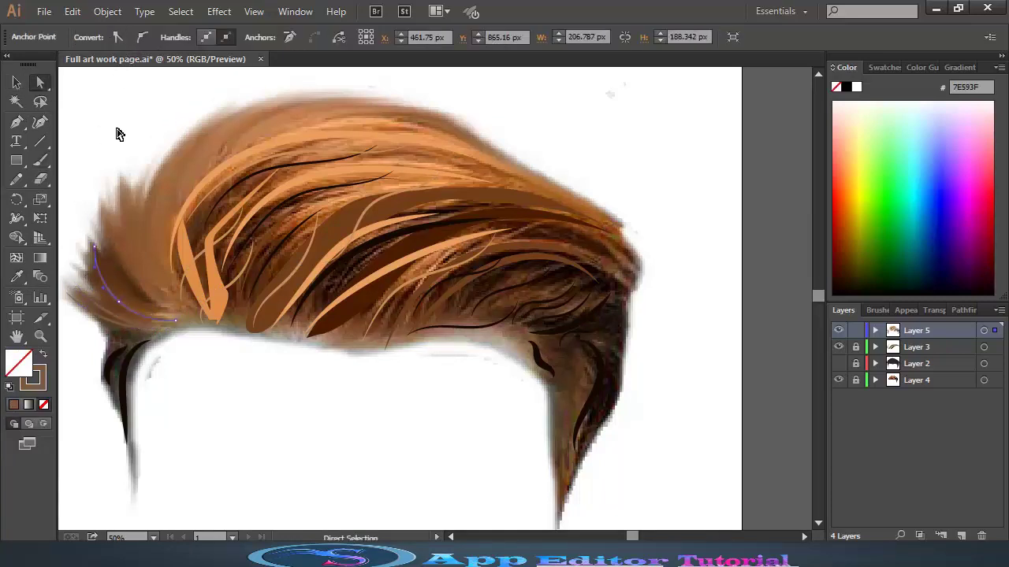
key(v)
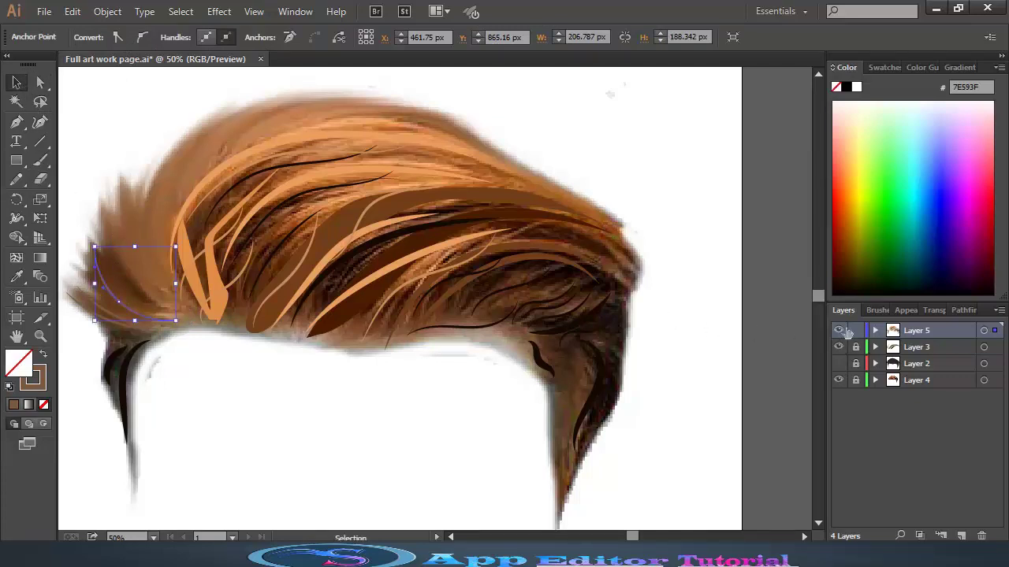
click(839, 330)
click(838, 330)
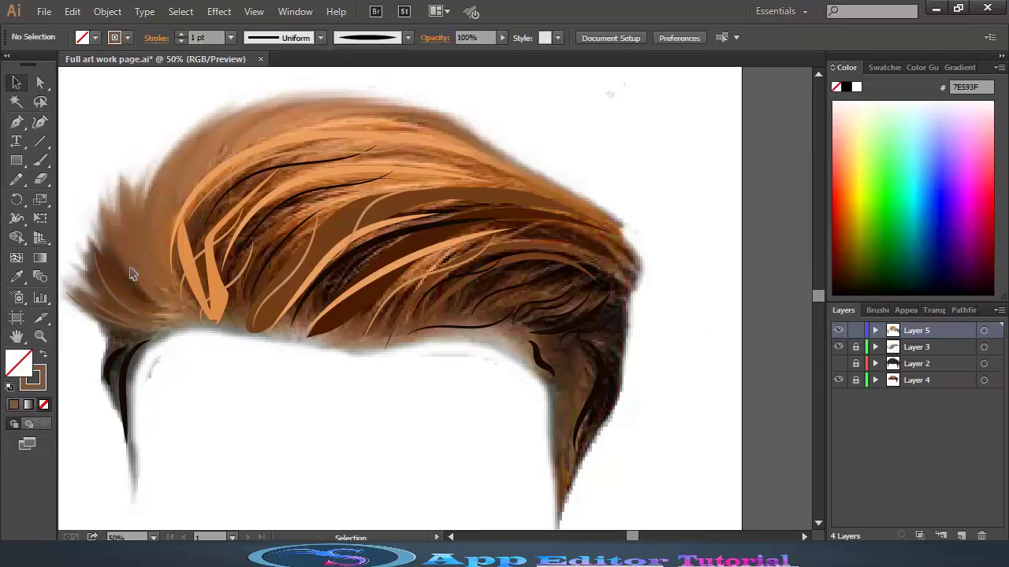
click(119, 301)
click(230, 37)
click(248, 142)
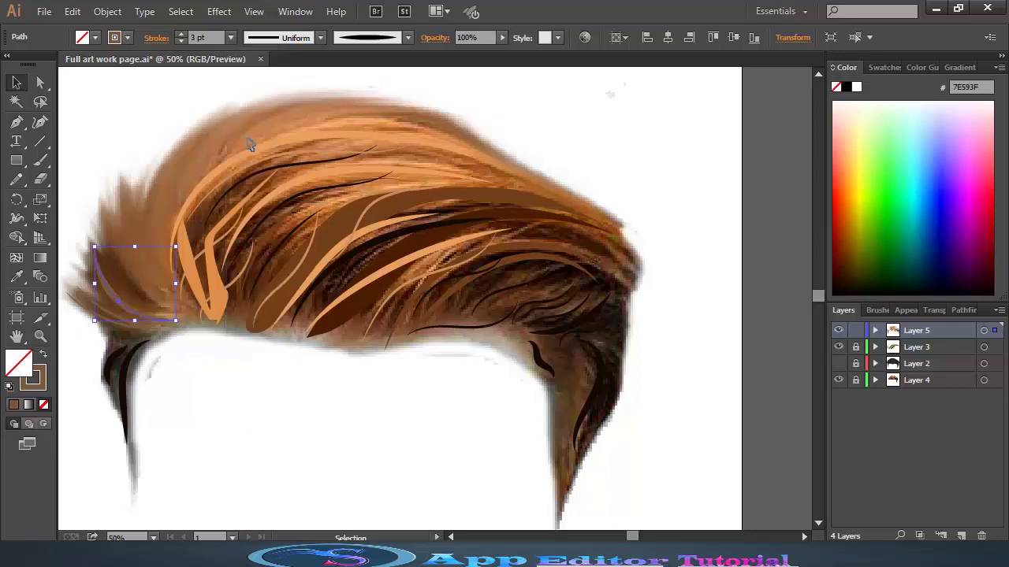
Step: With a 1 pt brush, add thin strands on the left edge, right sideburn and left hairline
click(41, 161)
key(ctrl+shift+a)
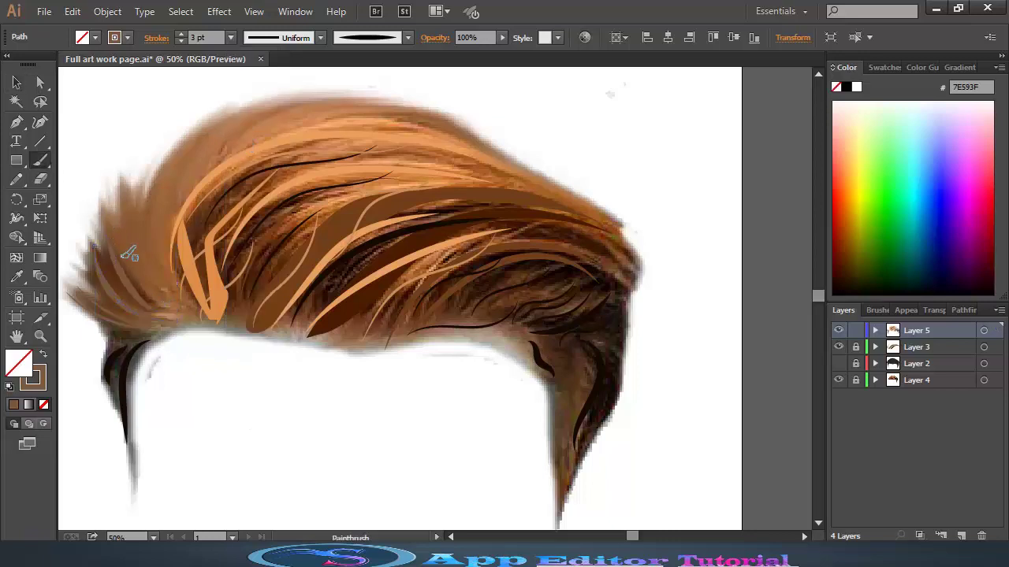
click(230, 37)
click(251, 105)
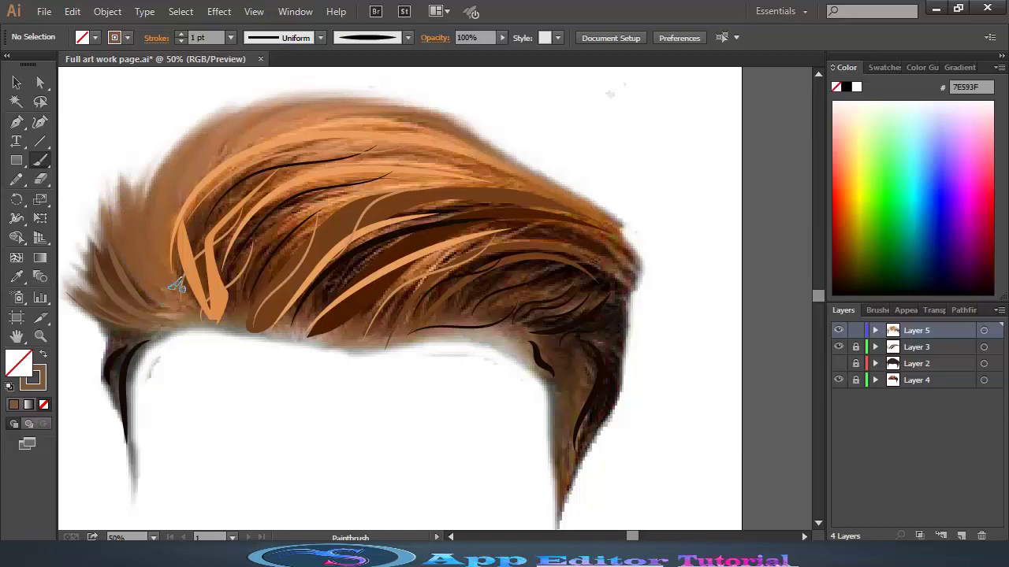
drag(116, 166, 120, 225)
drag(574, 355, 575, 416)
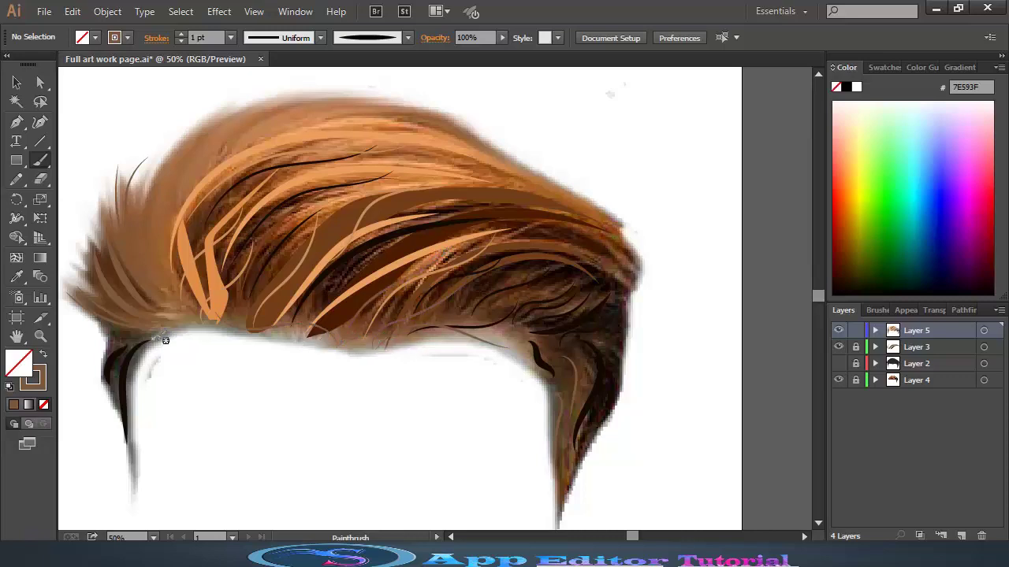
drag(163, 338, 82, 304)
click(838, 363)
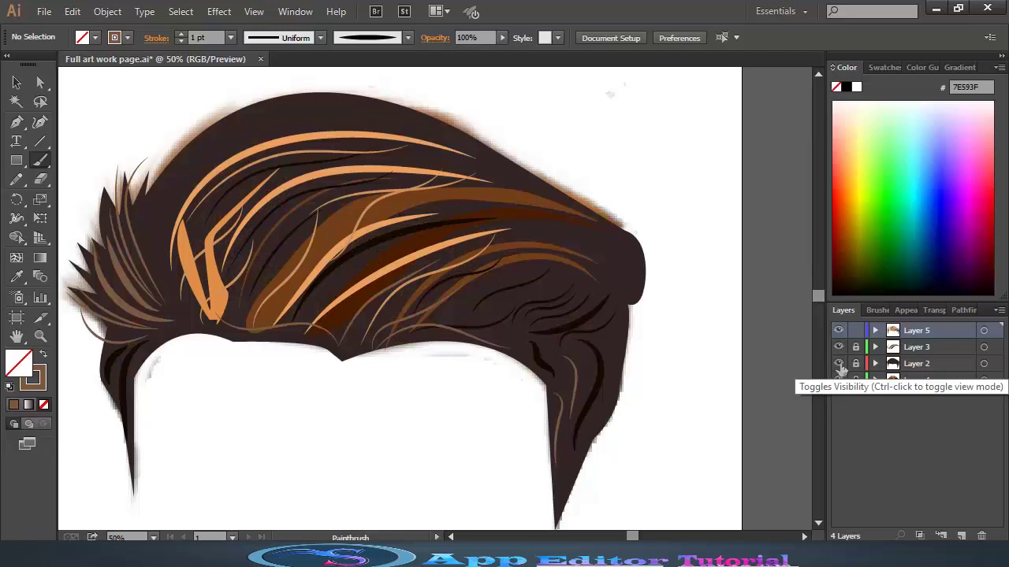
Step: Select and delete the orange strand pair on the left side of the hair
click(16, 82)
click(838, 346)
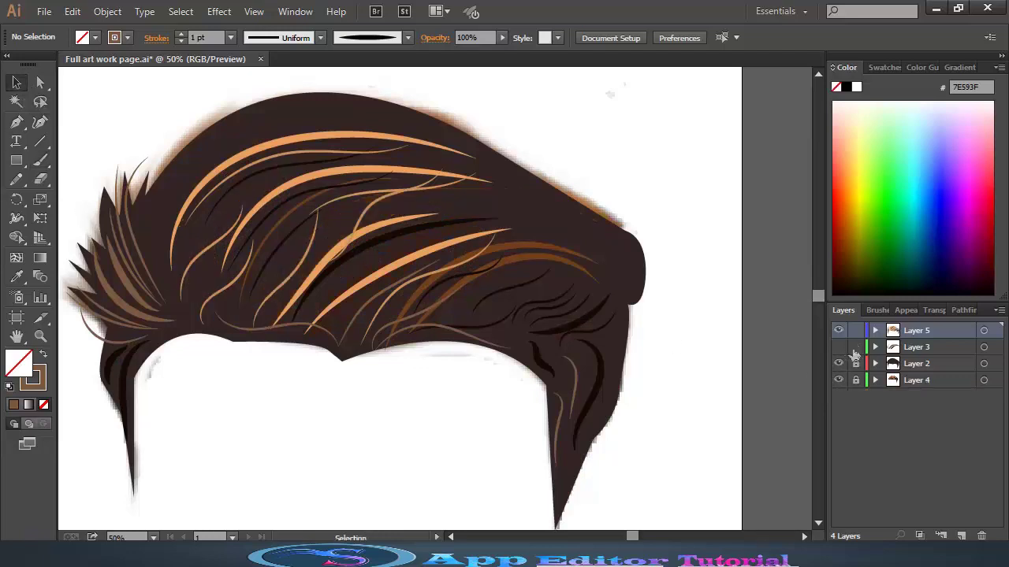
click(839, 347)
click(213, 285)
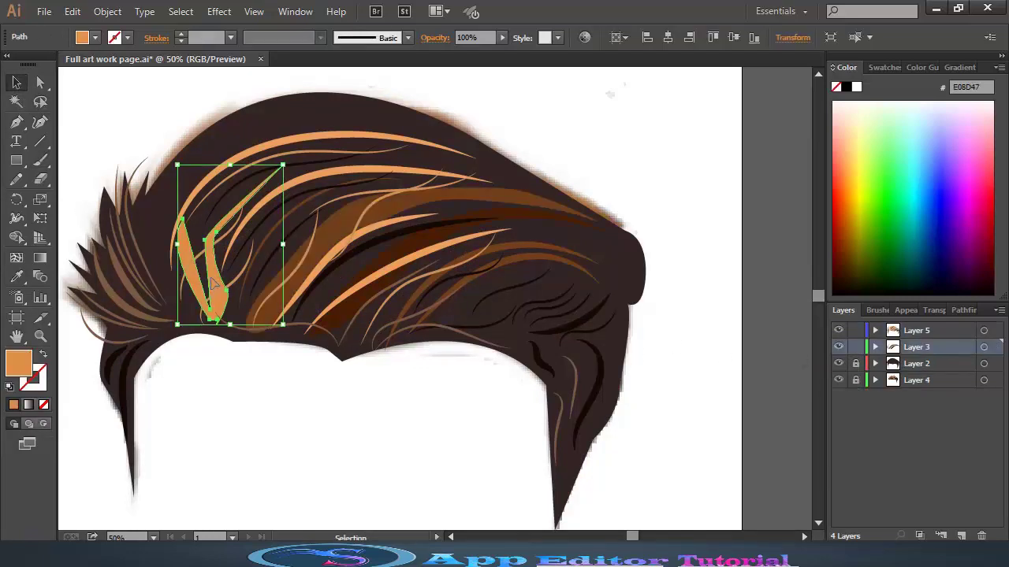
key(Delete)
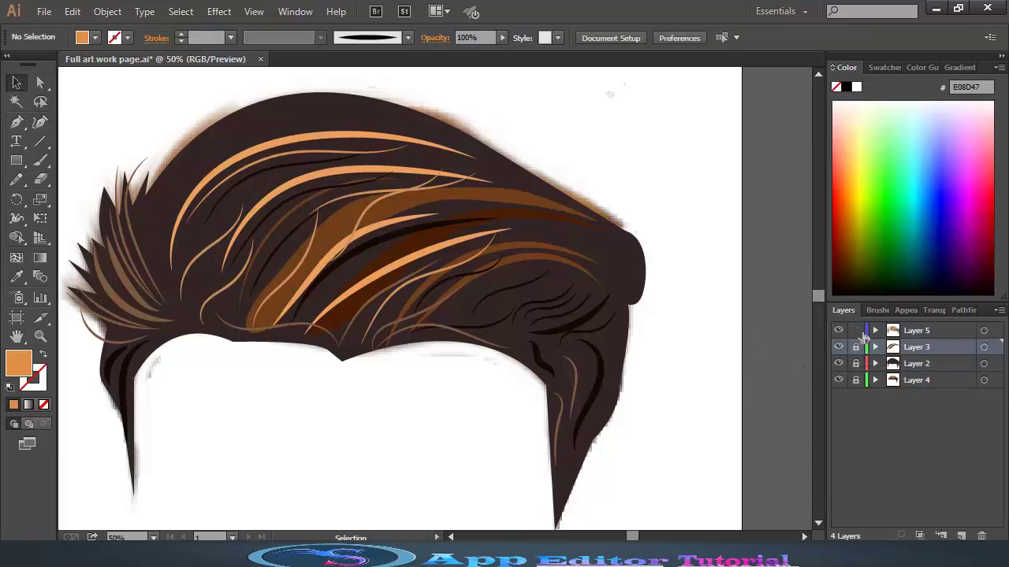
Step: Make Layer 5 active, hide Layer 2, and sample the brown from the photo hair
click(896, 336)
click(838, 363)
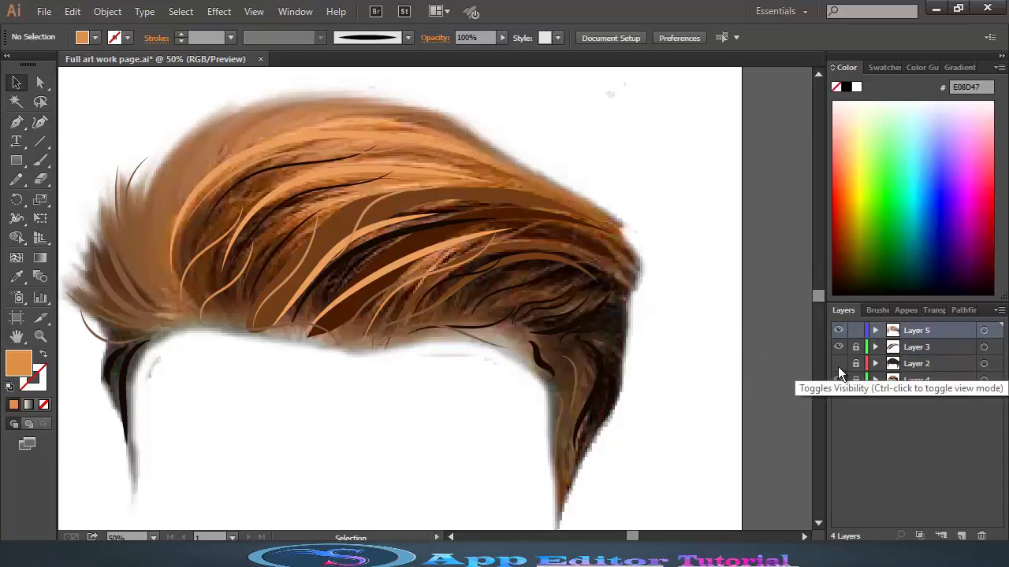
click(17, 276)
click(126, 213)
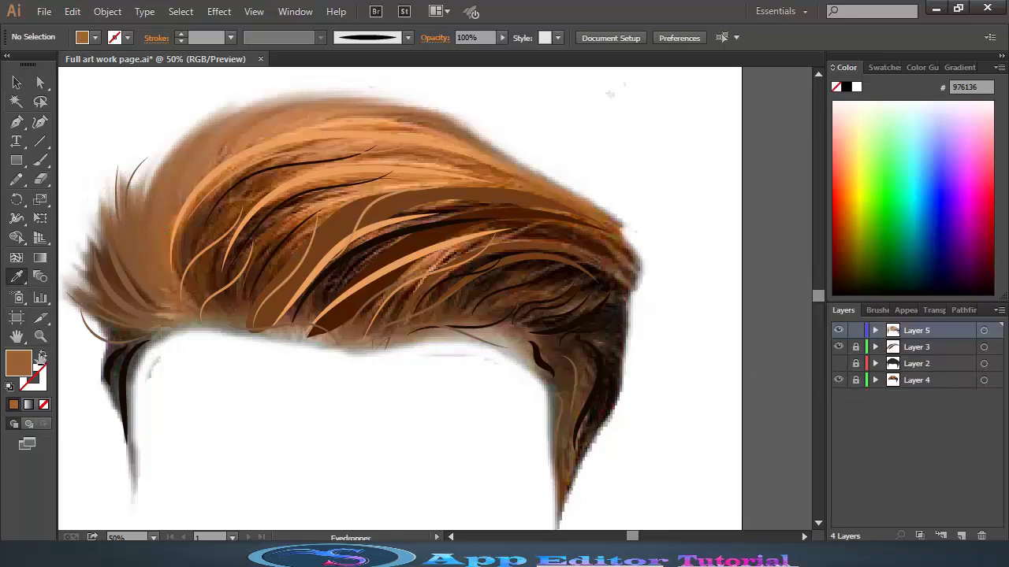
Step: Paint a brown strand along the hair's top-left edge and set it to 3 pt
key(shift+x)
click(41, 160)
drag(158, 226, 263, 93)
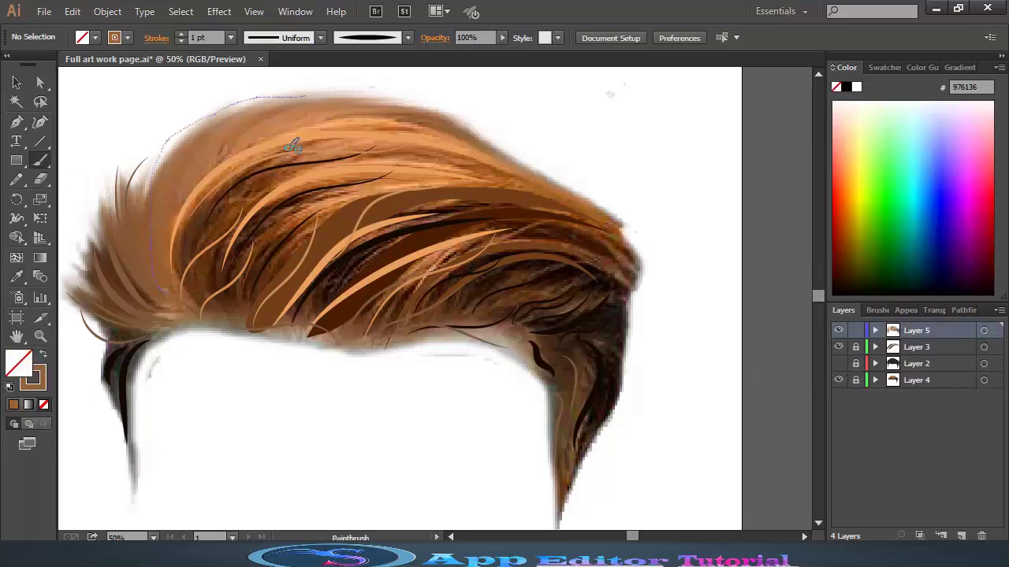
key(v)
click(230, 37)
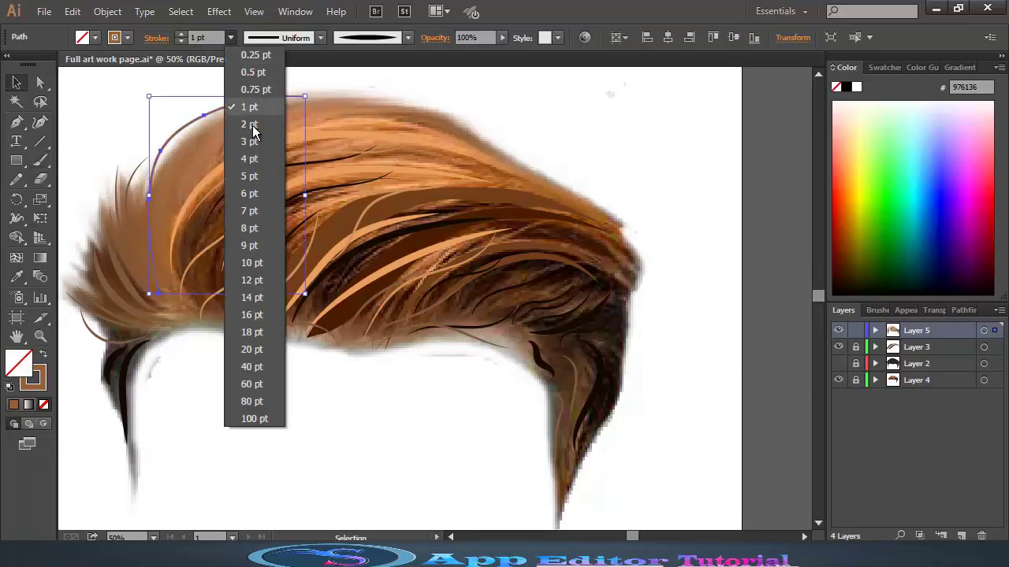
click(250, 135)
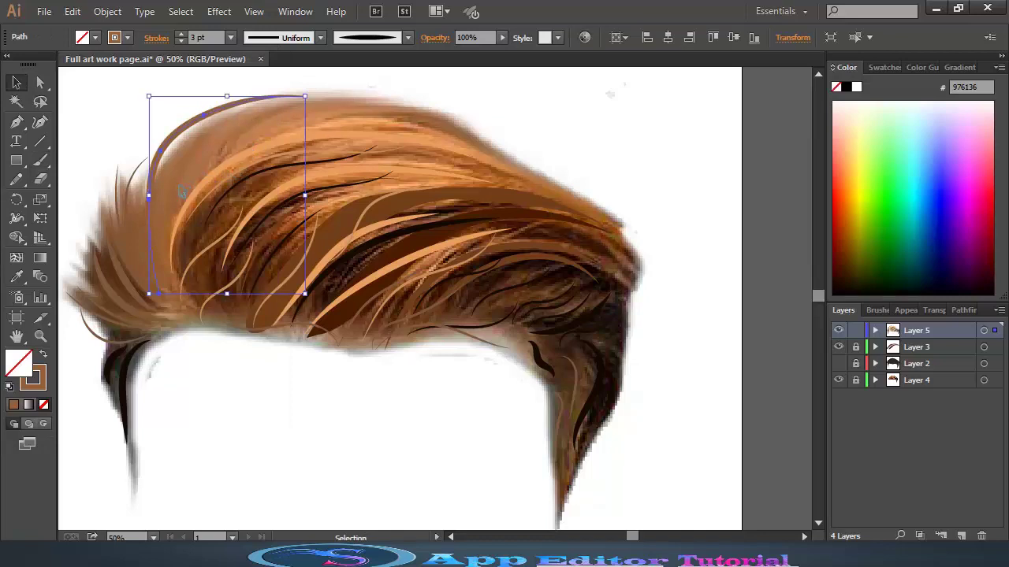
Step: Set the brush to 2 pt and paint two more strands across the top
click(40, 162)
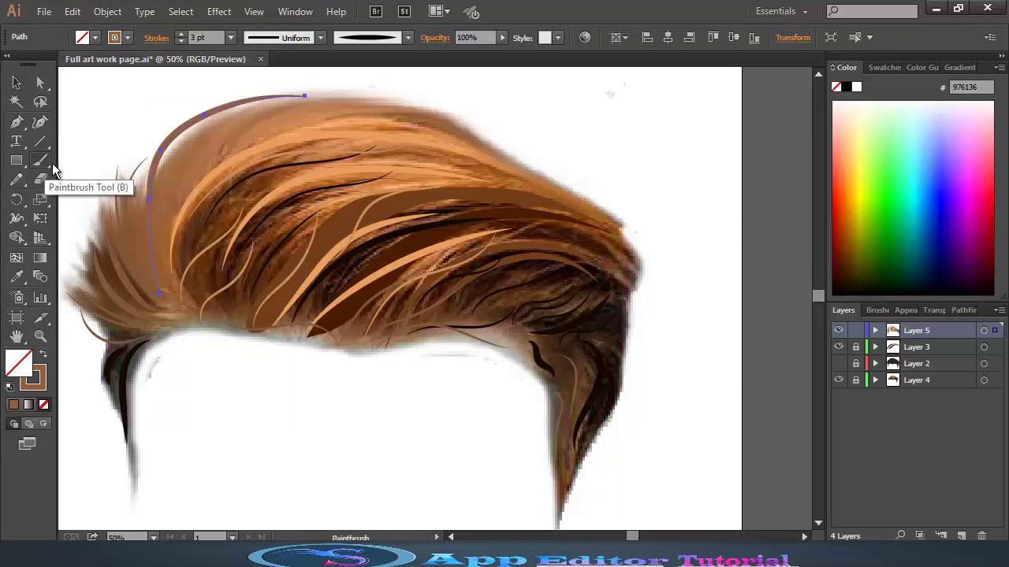
click(230, 37)
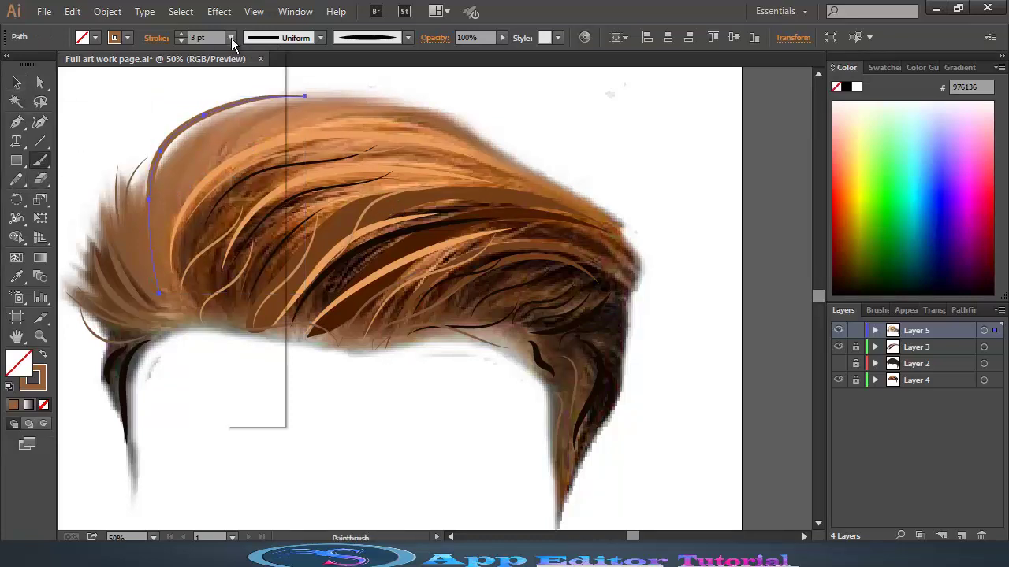
click(248, 122)
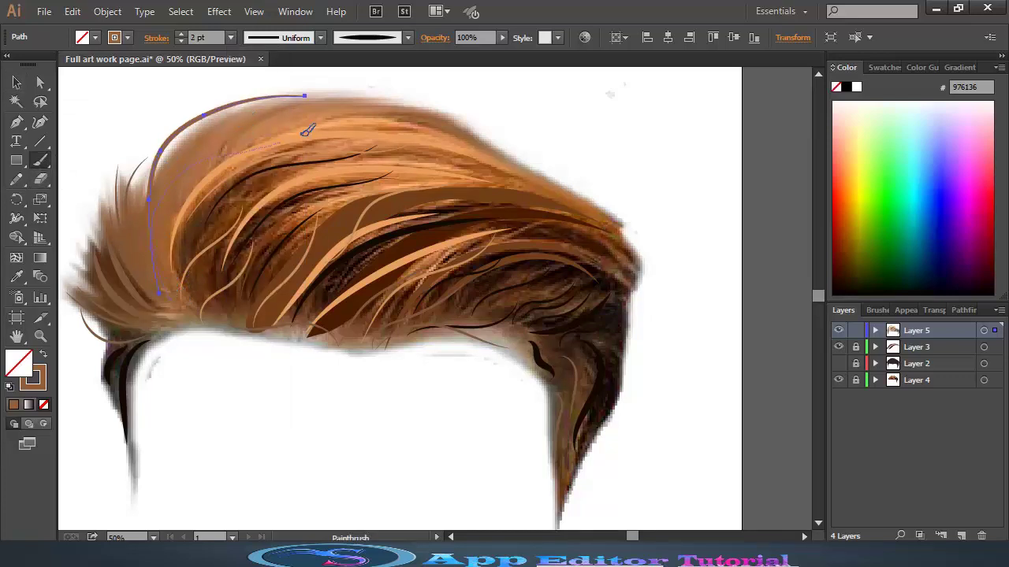
key(ctrl+shift+a)
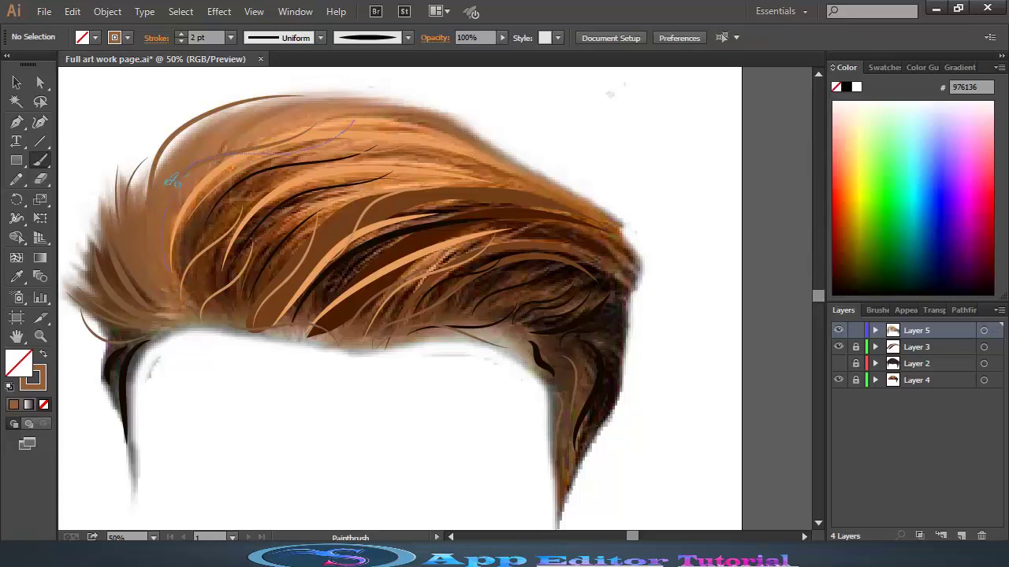
drag(171, 179, 172, 182)
drag(288, 130, 288, 130)
Step: Sample the lighter C07F50 colour and paint thin 1 pt strands across the top of the hair
click(16, 276)
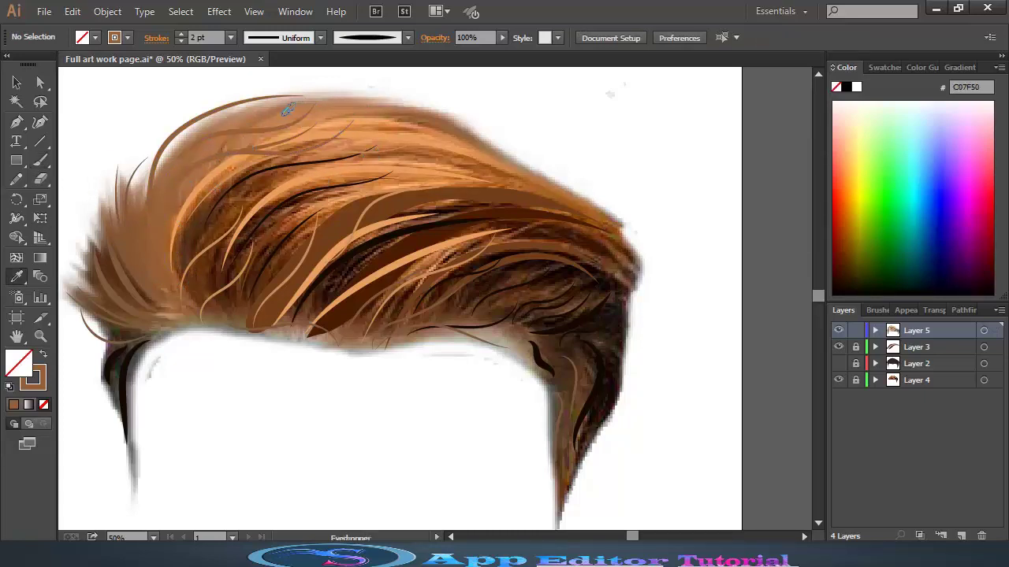
click(287, 110)
click(40, 160)
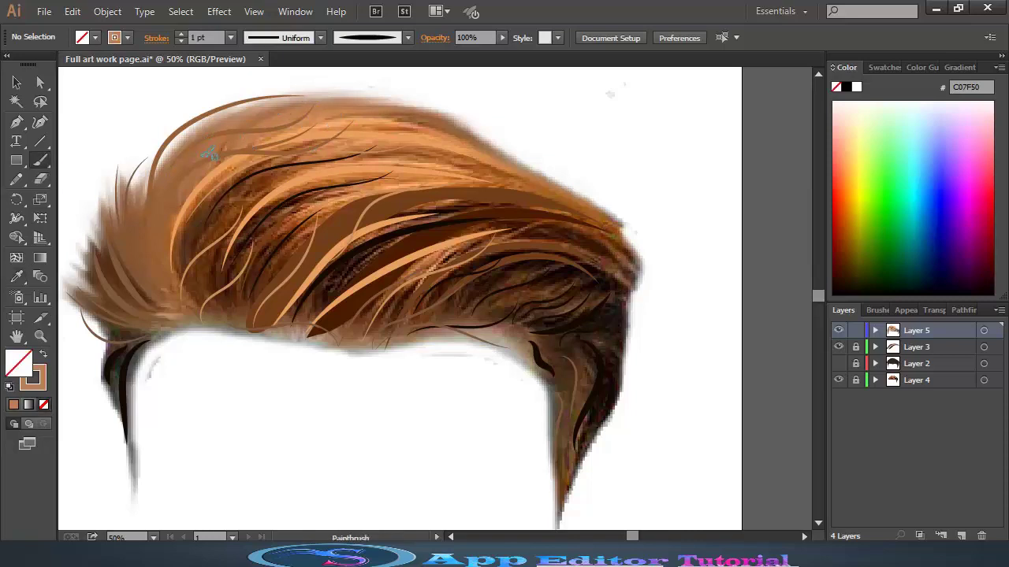
drag(352, 100, 354, 101)
drag(569, 183, 518, 163)
drag(624, 226, 524, 180)
drag(660, 271, 658, 273)
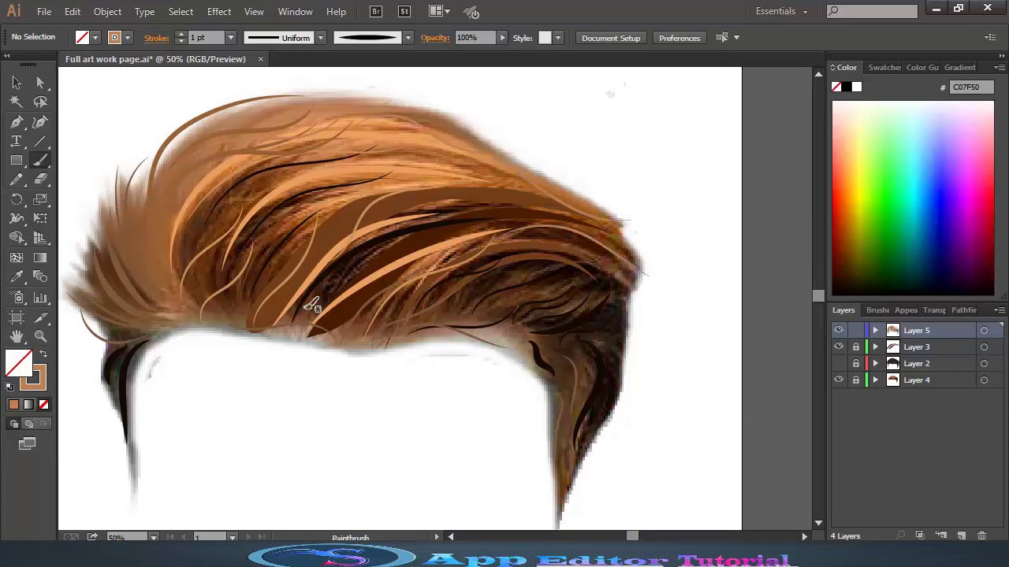
Step: Paint one more thin strand, then lower the two middle brown strands to 37% and 46% opacity
click(839, 363)
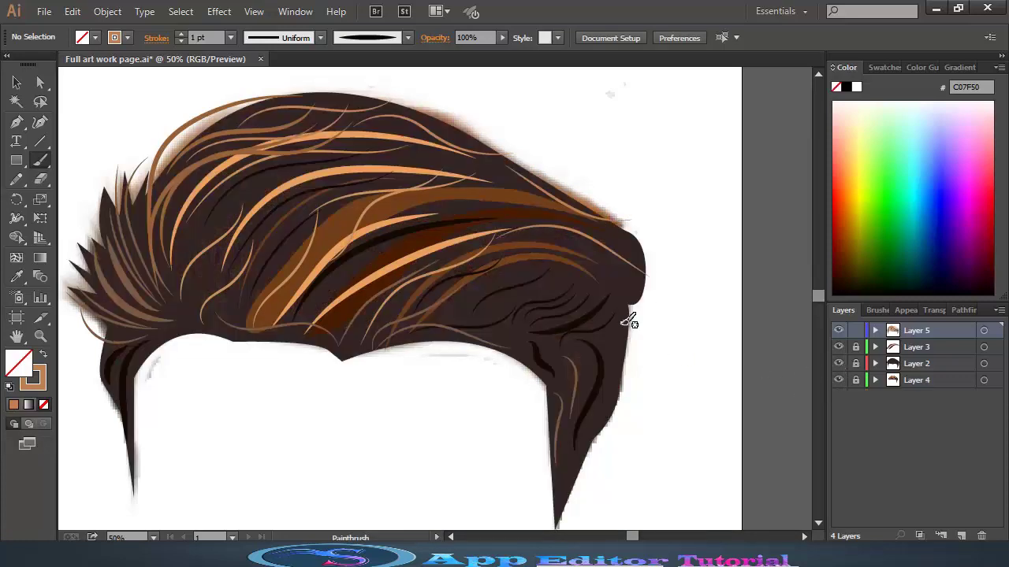
mouse_move(189, 242)
mouse_down()
mouse_move(389, 161)
mouse_move(371, 175)
mouse_up()
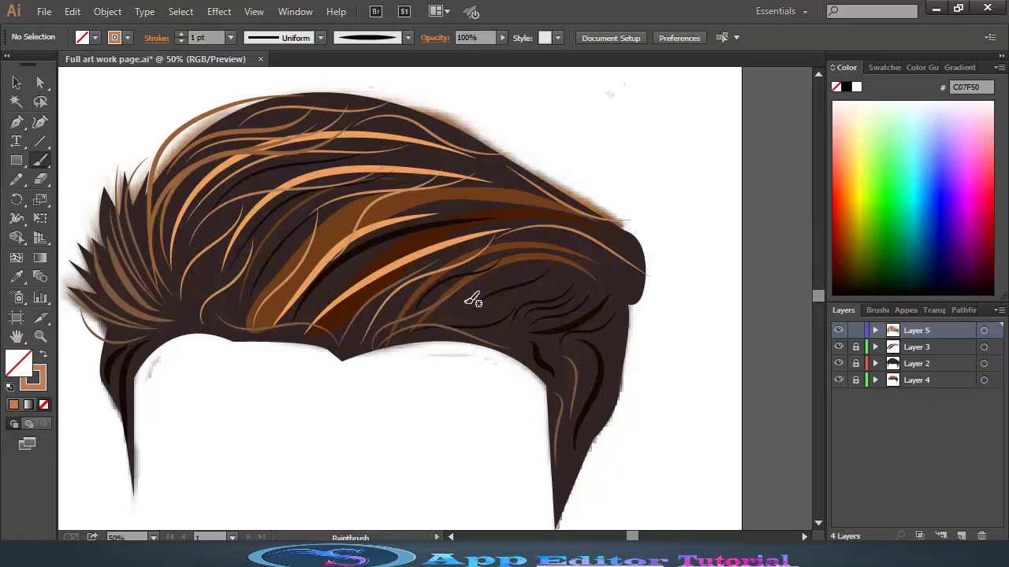
click(856, 346)
key(v)
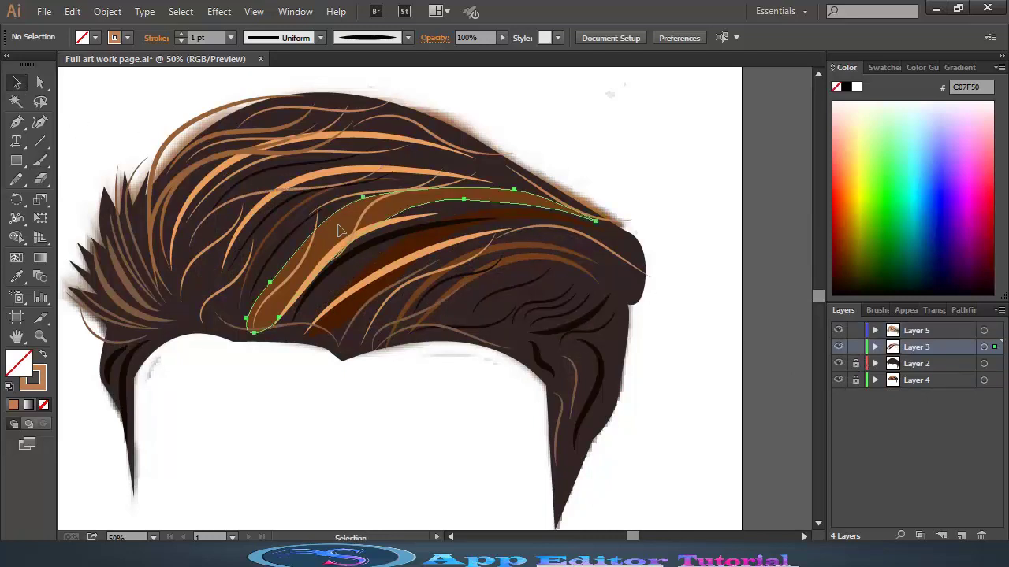
click(371, 225)
mouse_move(502, 37)
mouse_down()
mouse_move(475, 55)
mouse_move(461, 51)
mouse_up()
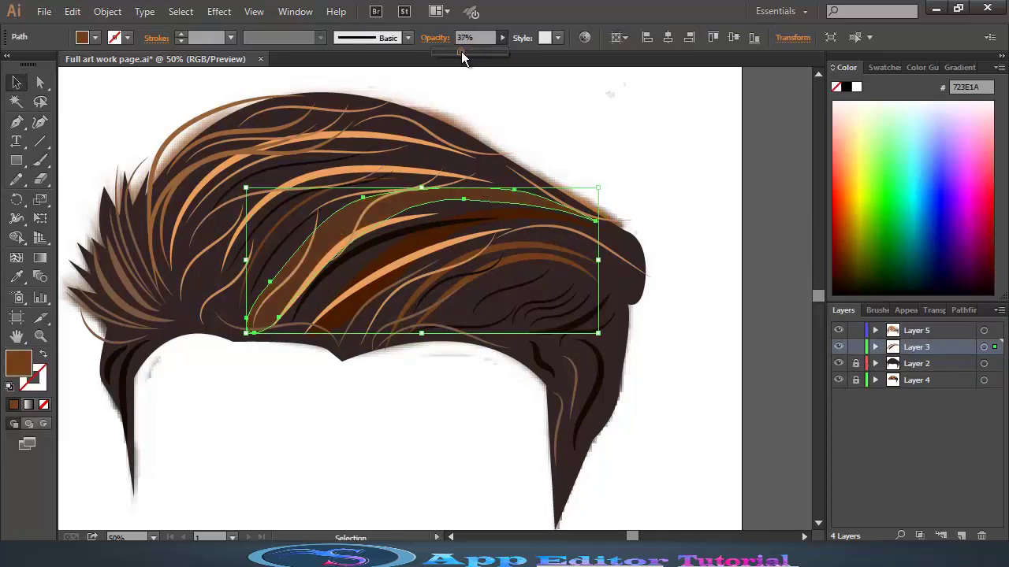
click(426, 251)
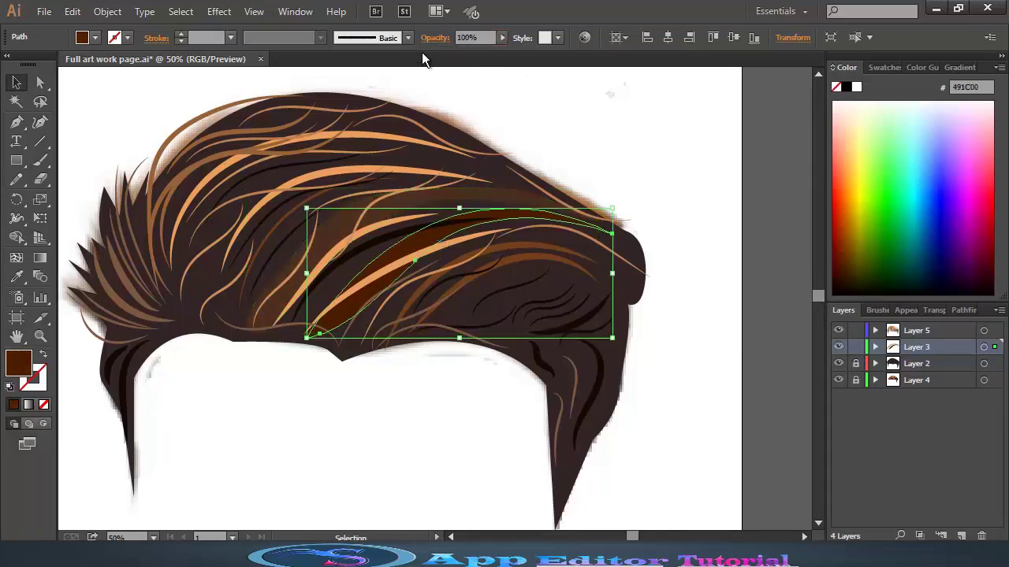
click(502, 37)
Step: Relock Layers 3 and 5 and hide Layer 2 so the photo shows
click(856, 363)
click(856, 330)
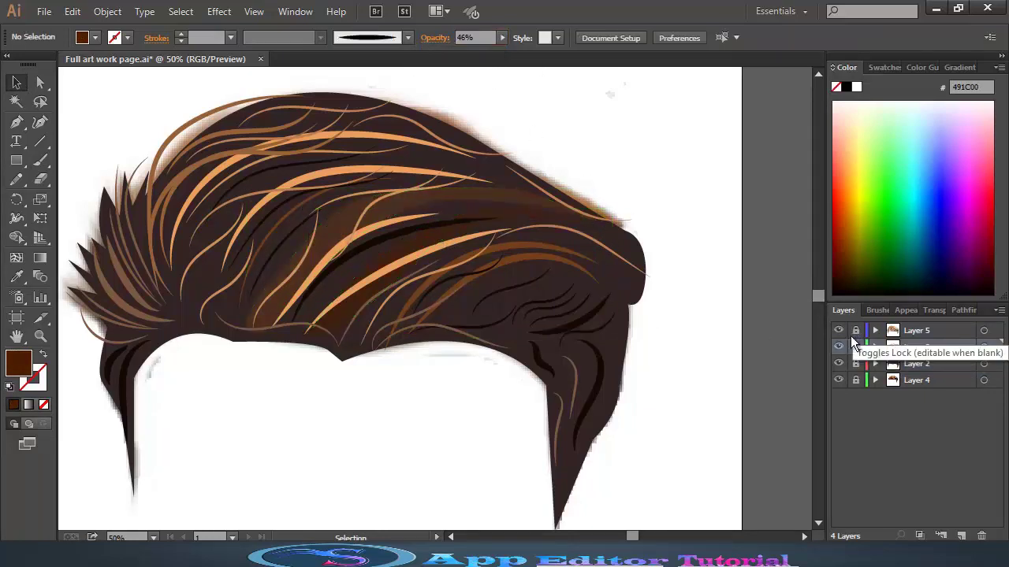
click(837, 364)
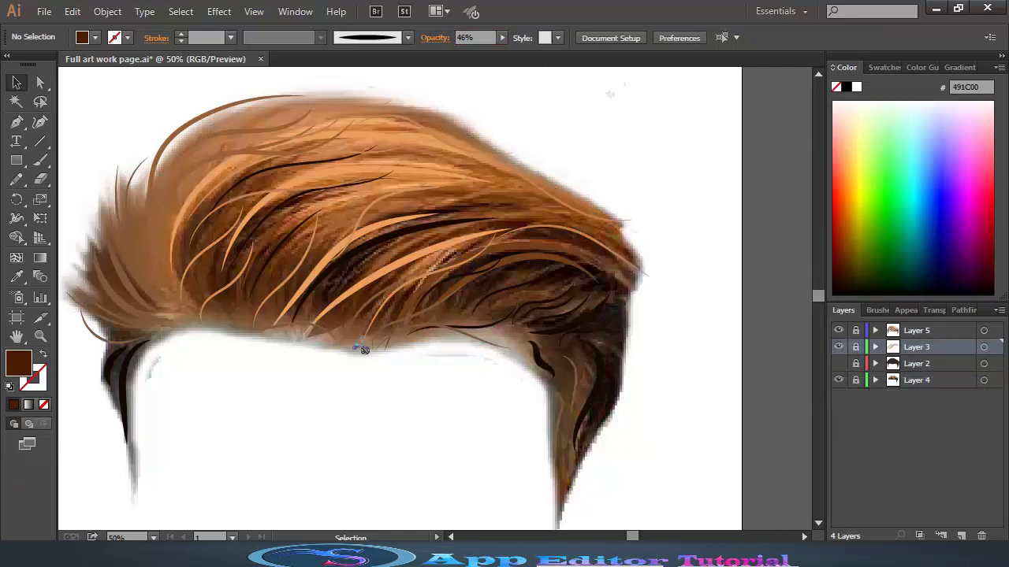
Step: Unlock Layer 5 and paint final thin strands near the hairline and on the right edge
key(b)
click(856, 330)
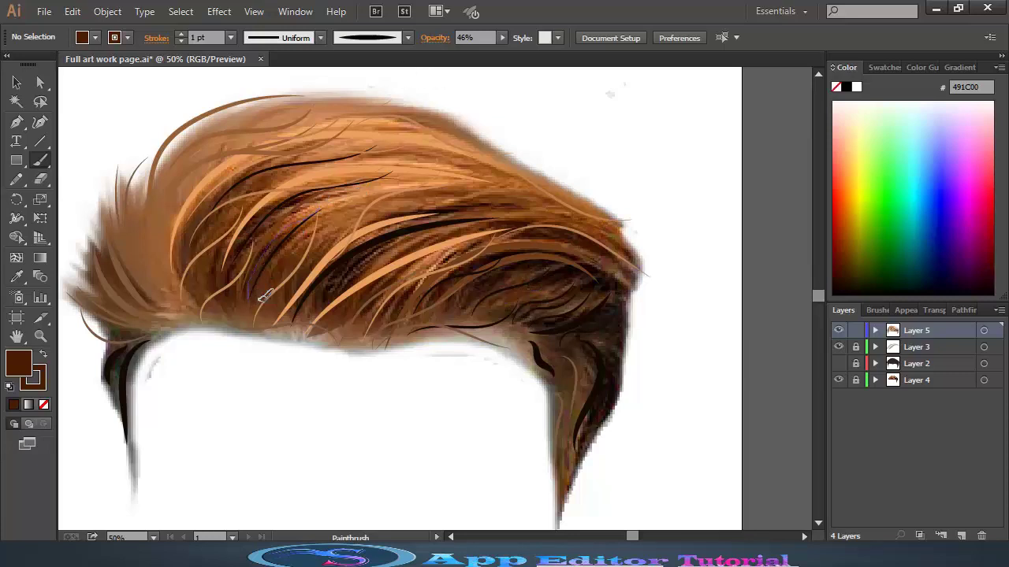
drag(274, 241, 315, 211)
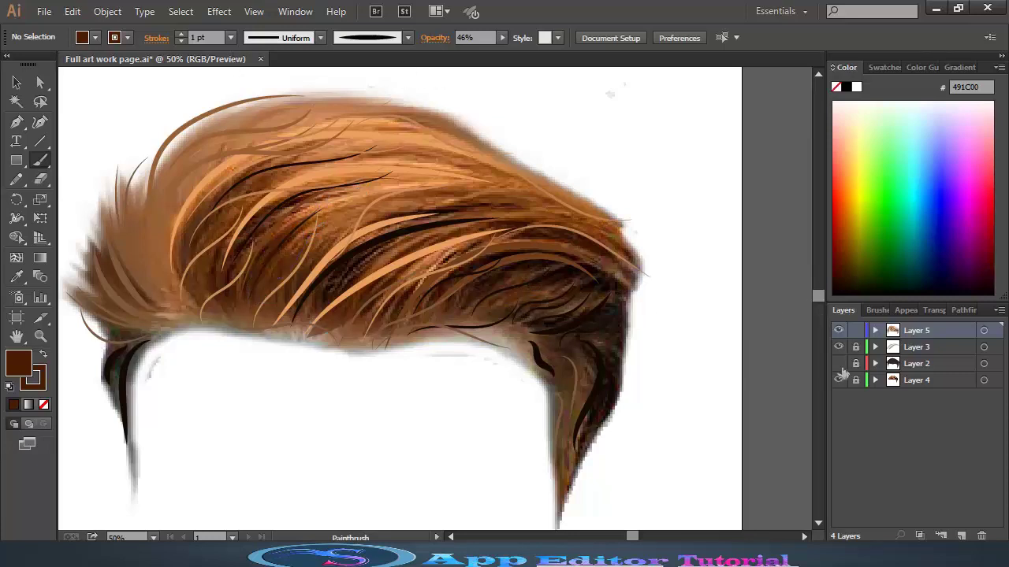
click(838, 363)
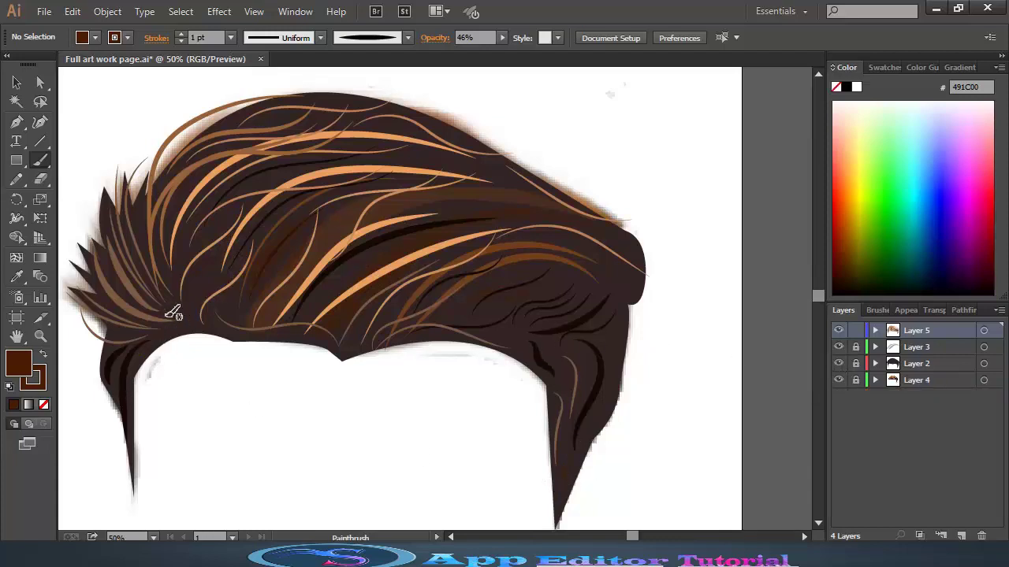
mouse_move(635, 289)
mouse_down()
mouse_move(601, 277)
mouse_move(608, 281)
mouse_up()
click(839, 363)
click(838, 364)
Step: Zoom out and hide the Layer 4 photo reference to show only the vector hair
key(ctrl+minus)
click(837, 379)
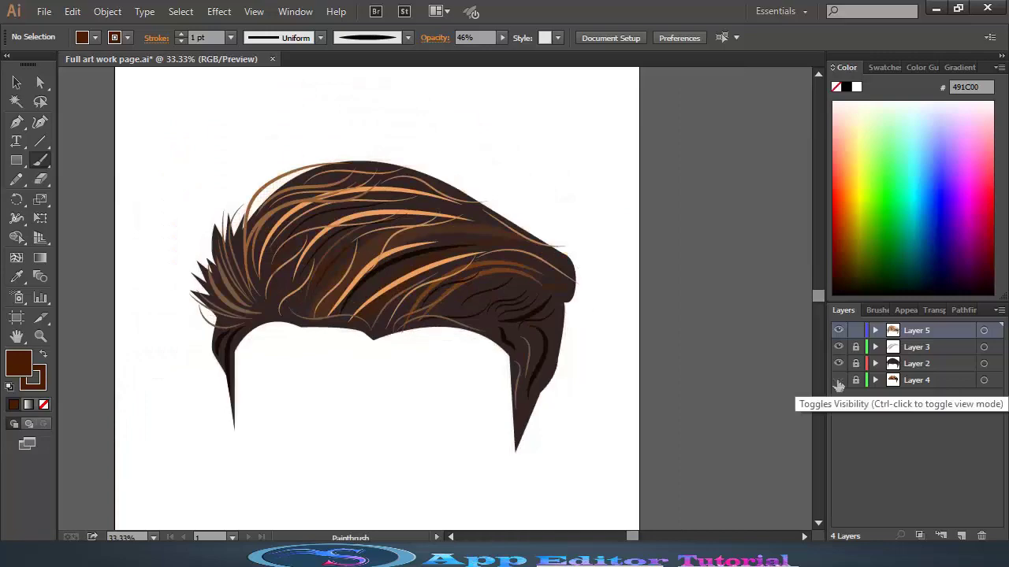
scroll(417, 426, down, 1)
scroll(427, 423, down, 1)
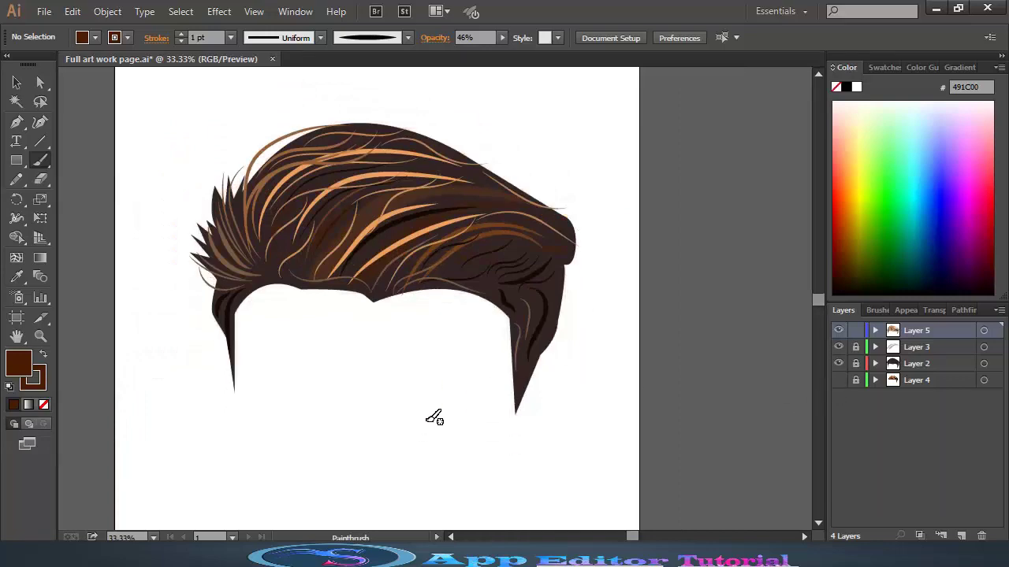